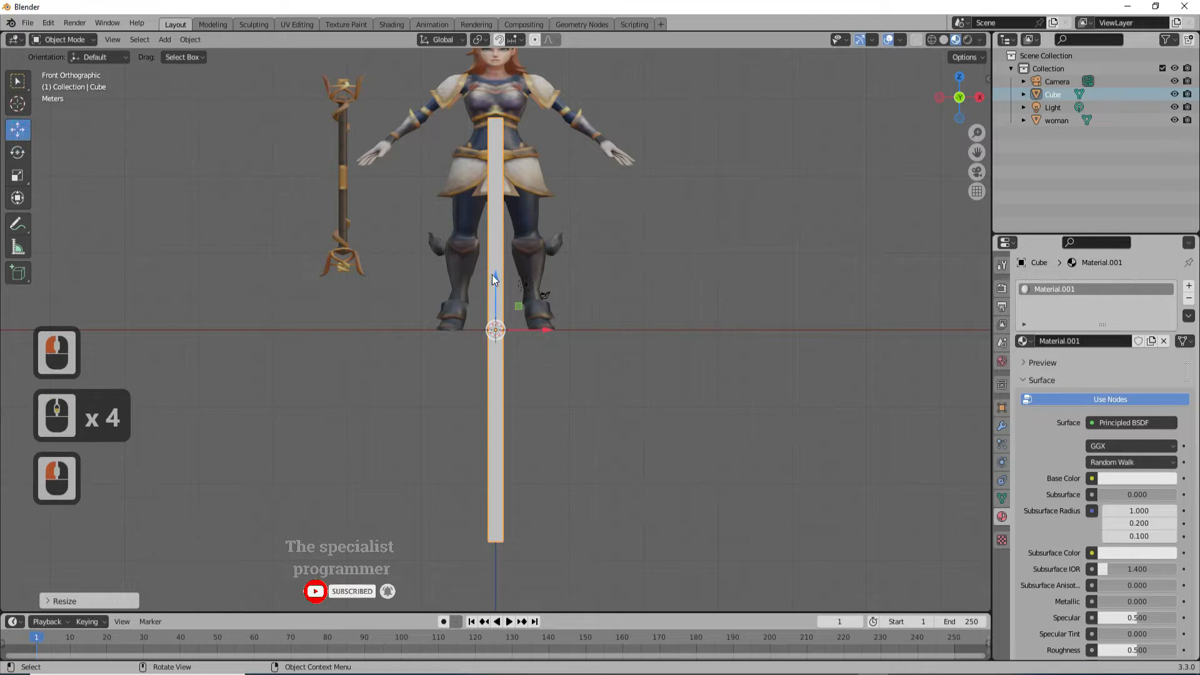
# Step: Raise the tall cube along Z in front of the character and slightly shorten its height
pyautogui.scroll(-2, 513, 252)
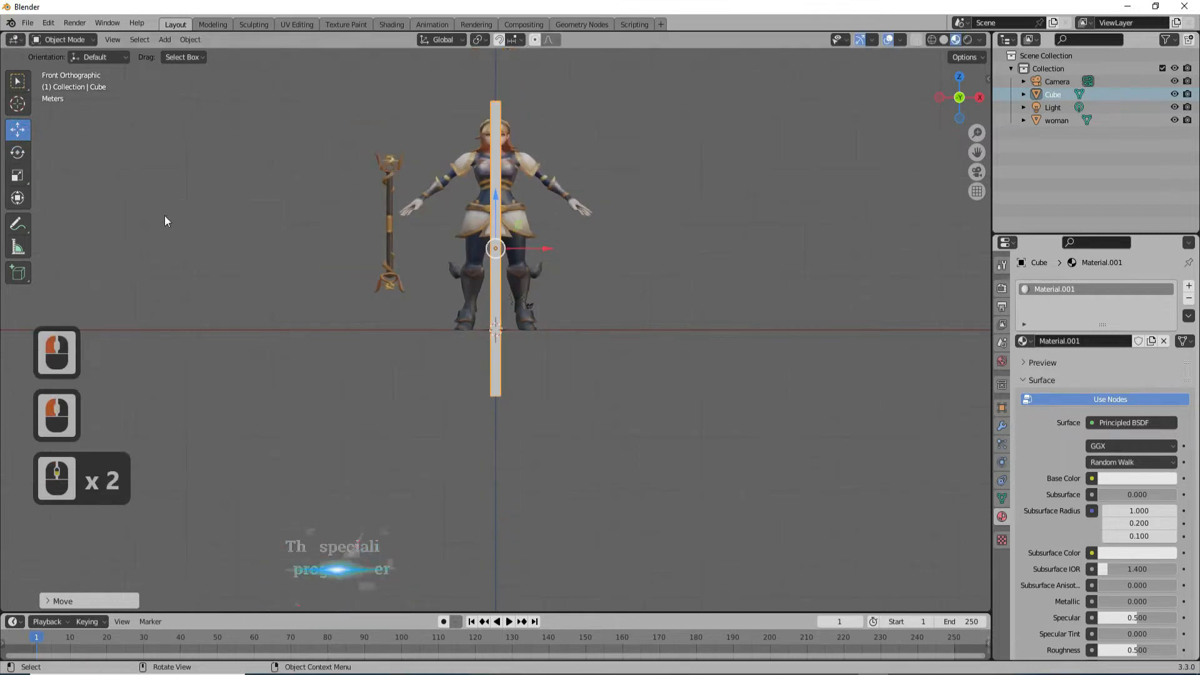
pyautogui.click(18, 175)
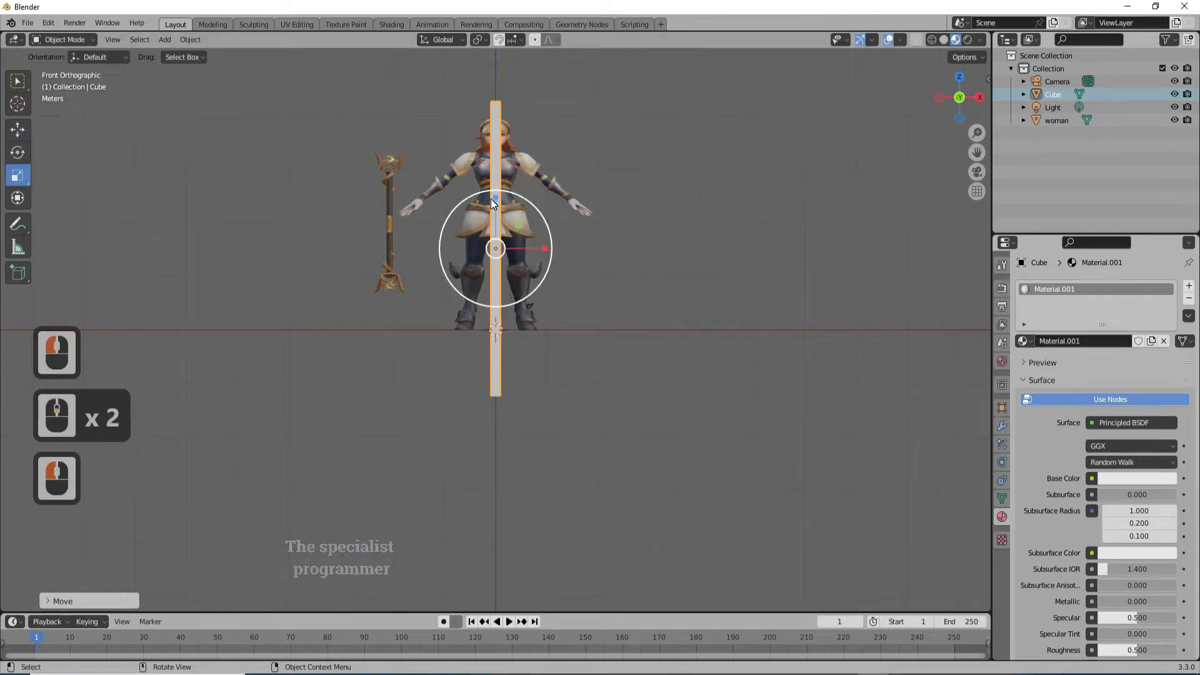
pyautogui.moveTo(493, 198); pyautogui.dragTo(499, 157)
pyautogui.click(18, 130)
# Step: Scale the cube along X to widen it into a broad, thin upright panel
pyautogui.click(17, 180)
pyautogui.moveTo(545, 225); pyautogui.dragTo(72, 242)
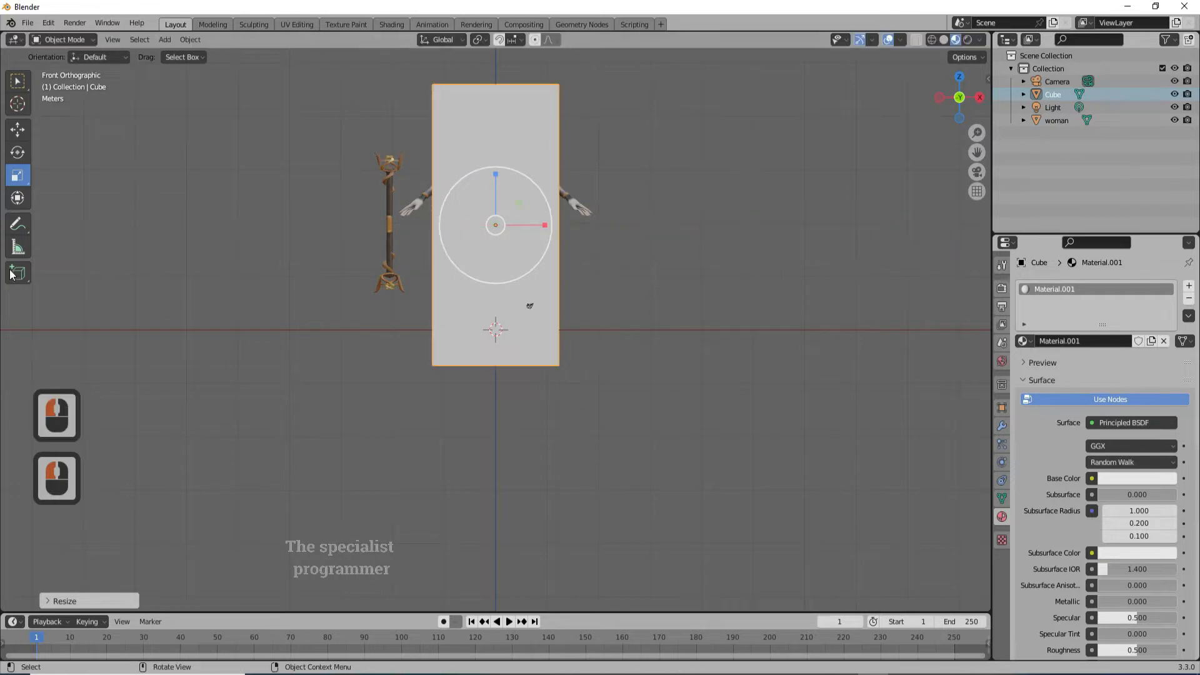
pyautogui.moveTo(545, 225); pyautogui.dragTo(605, 208)
# Step: Move the panel along Y, farther away from the front of the character
pyautogui.moveTo(964, 101); pyautogui.dragTo(789, 140)
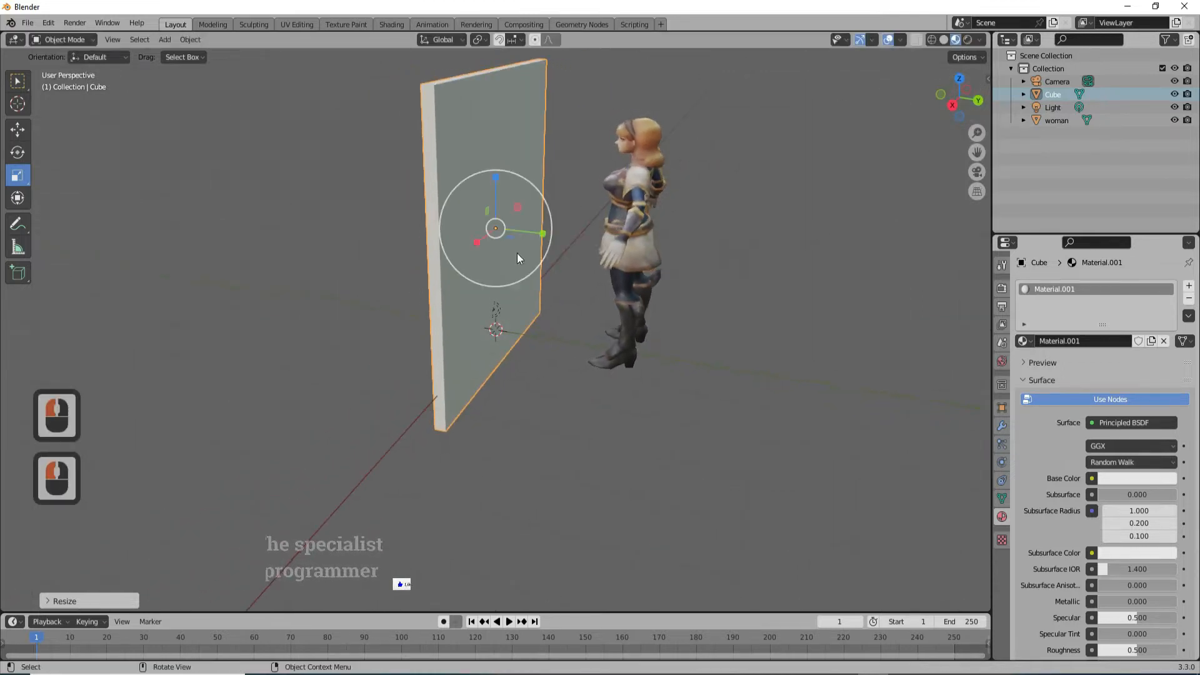
pyautogui.click(18, 129)
pyautogui.moveTo(545, 234); pyautogui.dragTo(476, 231)
pyautogui.moveTo(961, 89); pyautogui.dragTo(915, 100)
pyautogui.scroll(-1, 841, 347)
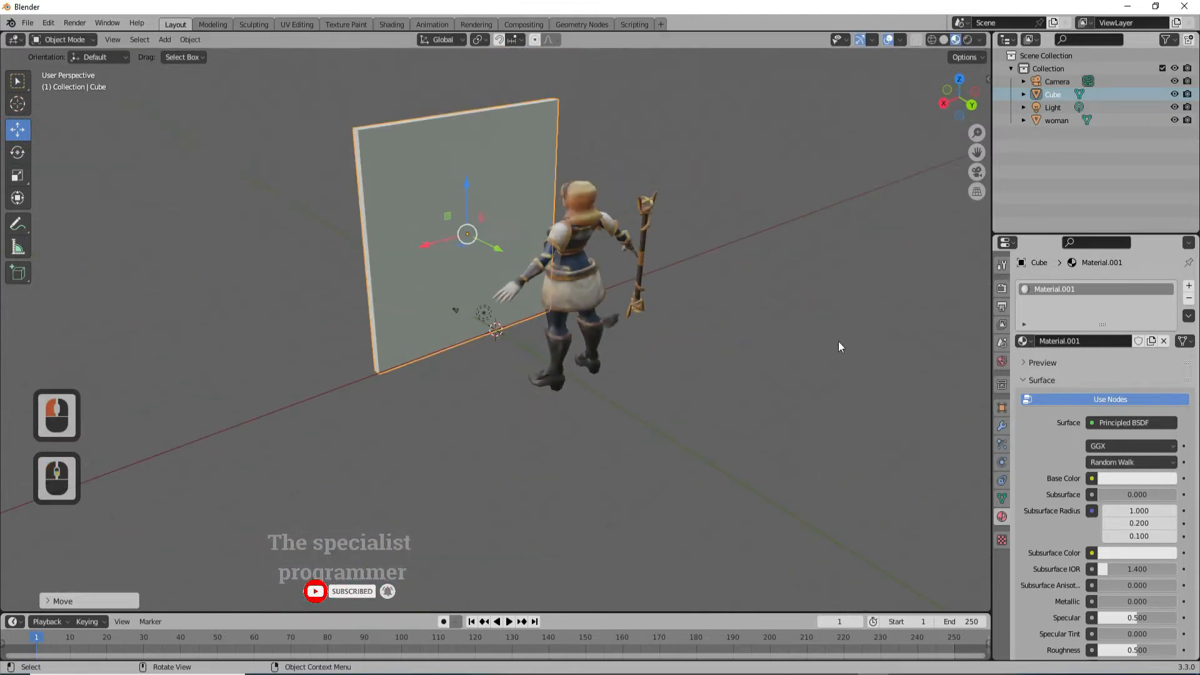
pyautogui.scroll(1, 405, 144)
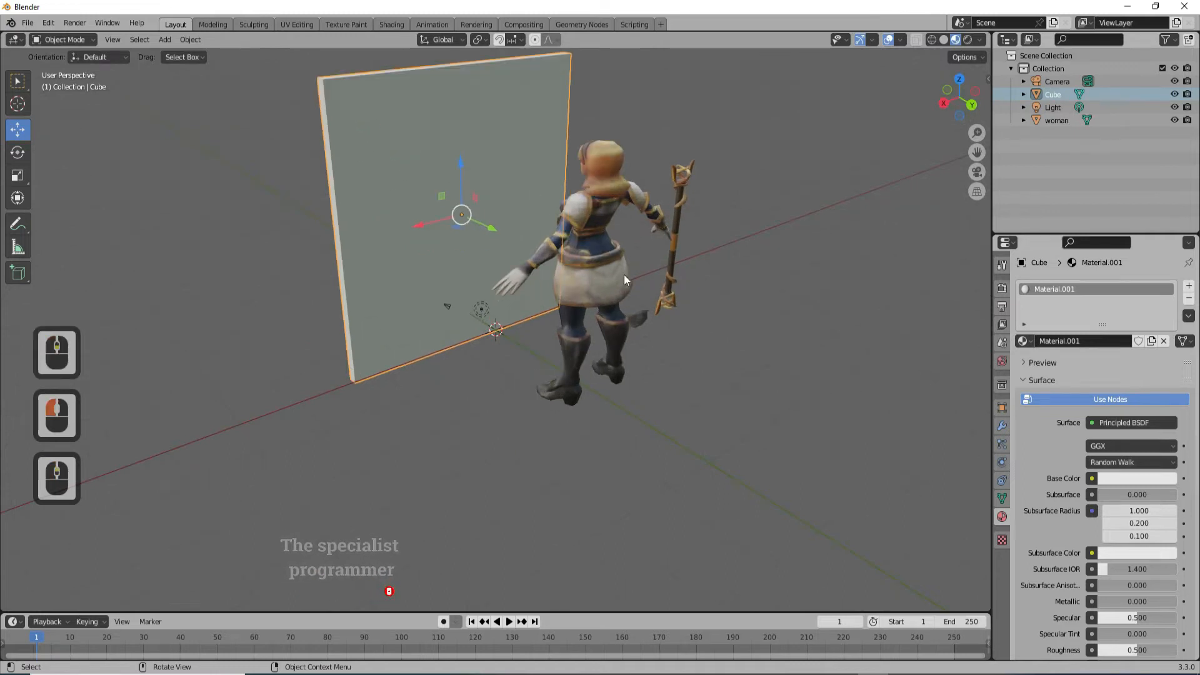
pyautogui.moveTo(977, 155); pyautogui.dragTo(1029, 255)
pyautogui.click(521, 229)
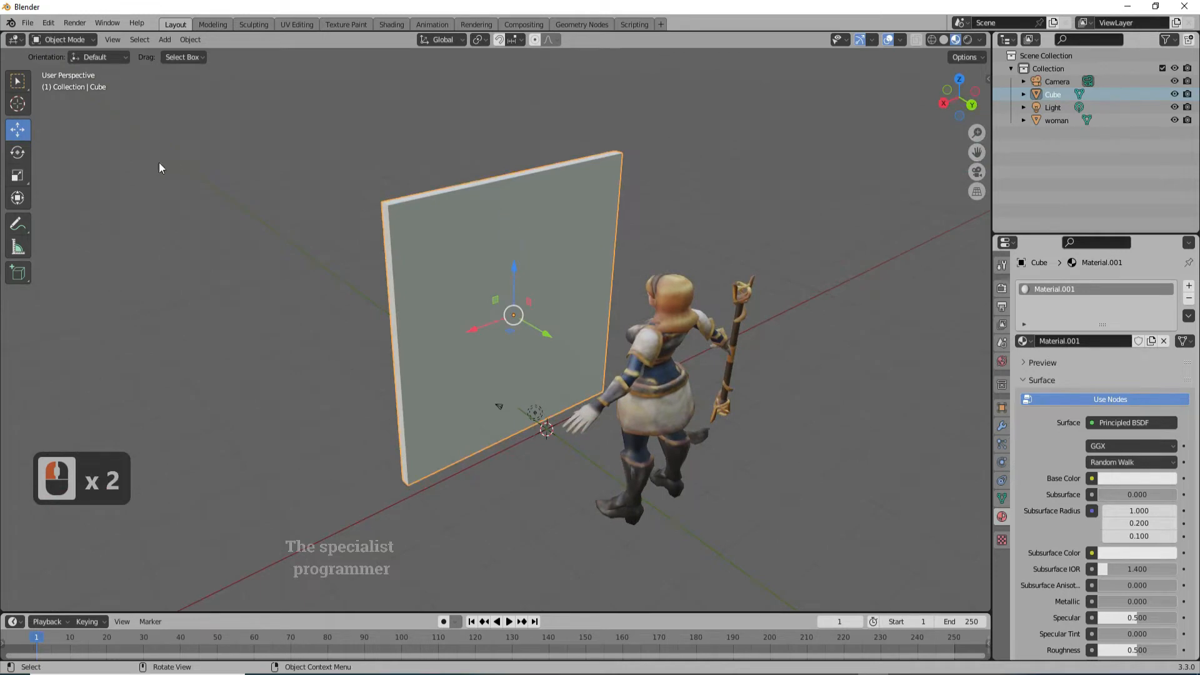
# Step: Scale the panel slightly taller along Z and shift it a little farther from the character along Y
pyautogui.click(18, 176)
pyautogui.moveTo(513, 266); pyautogui.dragTo(517, 259)
pyautogui.click(574, 219)
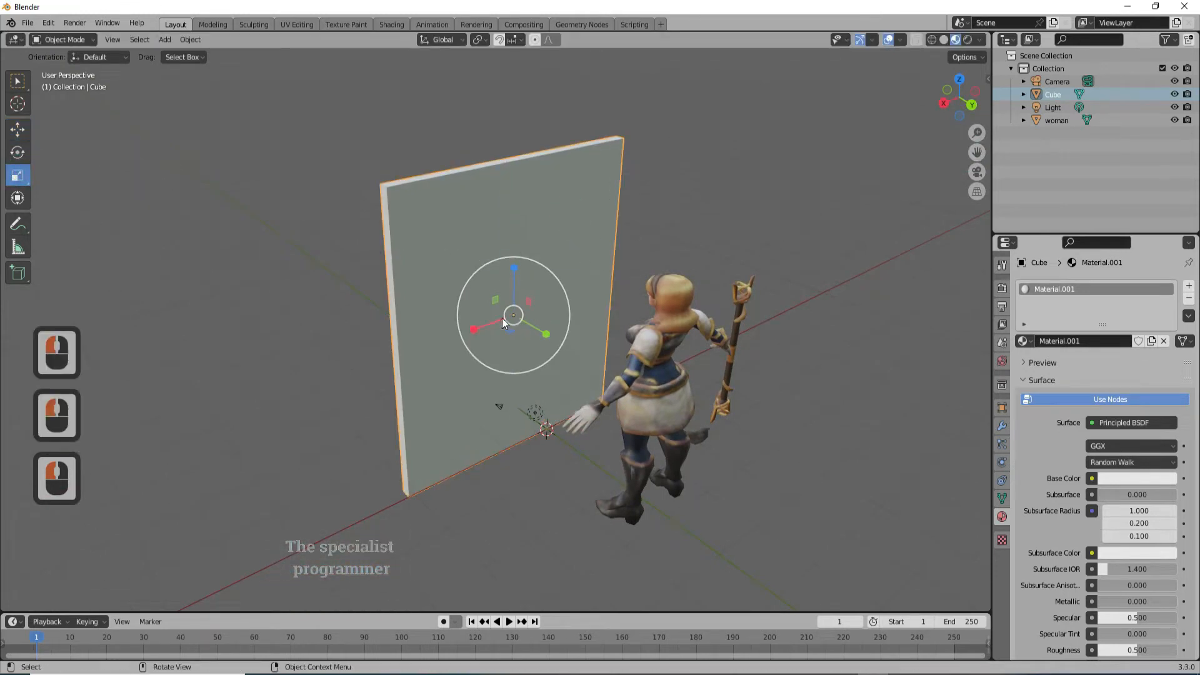
pyautogui.click(17, 130)
pyautogui.moveTo(546, 332); pyautogui.dragTo(525, 315)
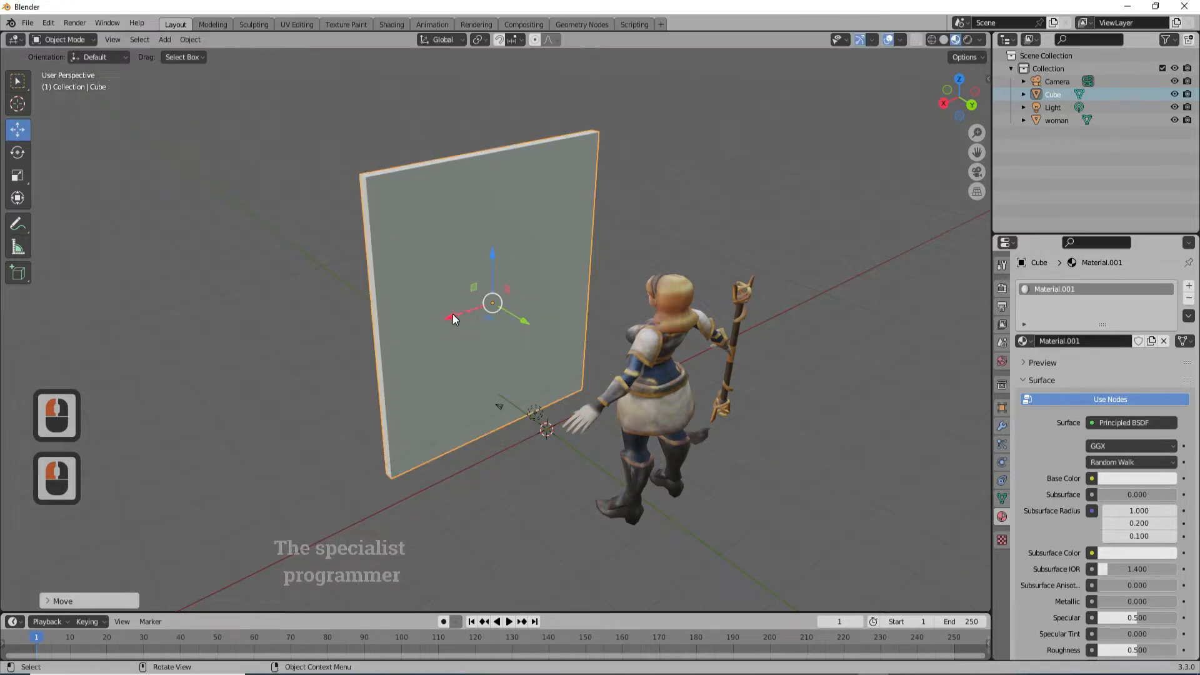
# Step: In Edit Mode, inset the panel's large face toward the character to form a narrow, even border
pyautogui.click(65, 41)
pyautogui.click(53, 69)
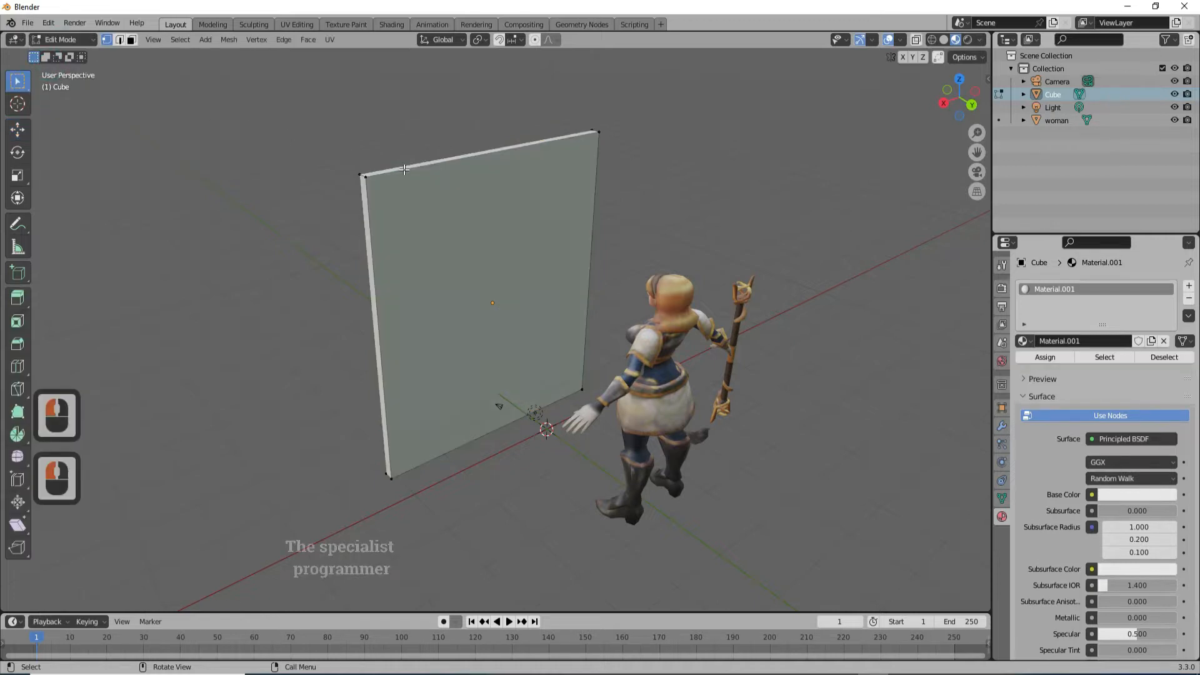
pyautogui.click(119, 40)
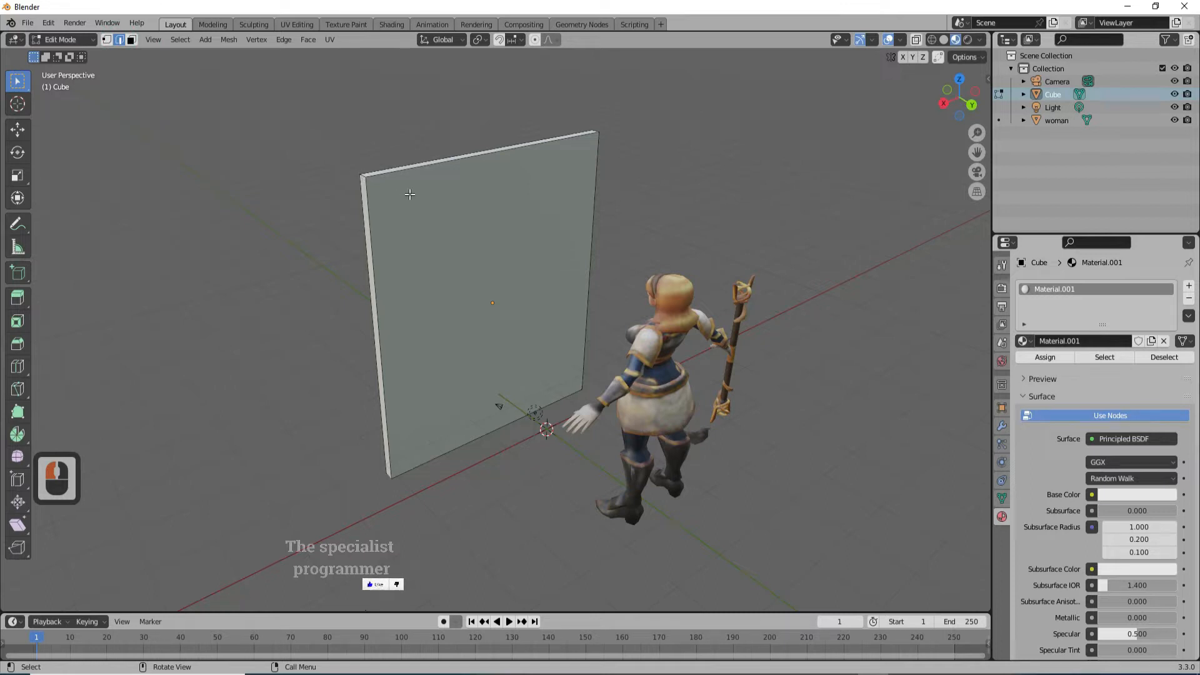
pyautogui.click(131, 40)
pyautogui.click(444, 228)
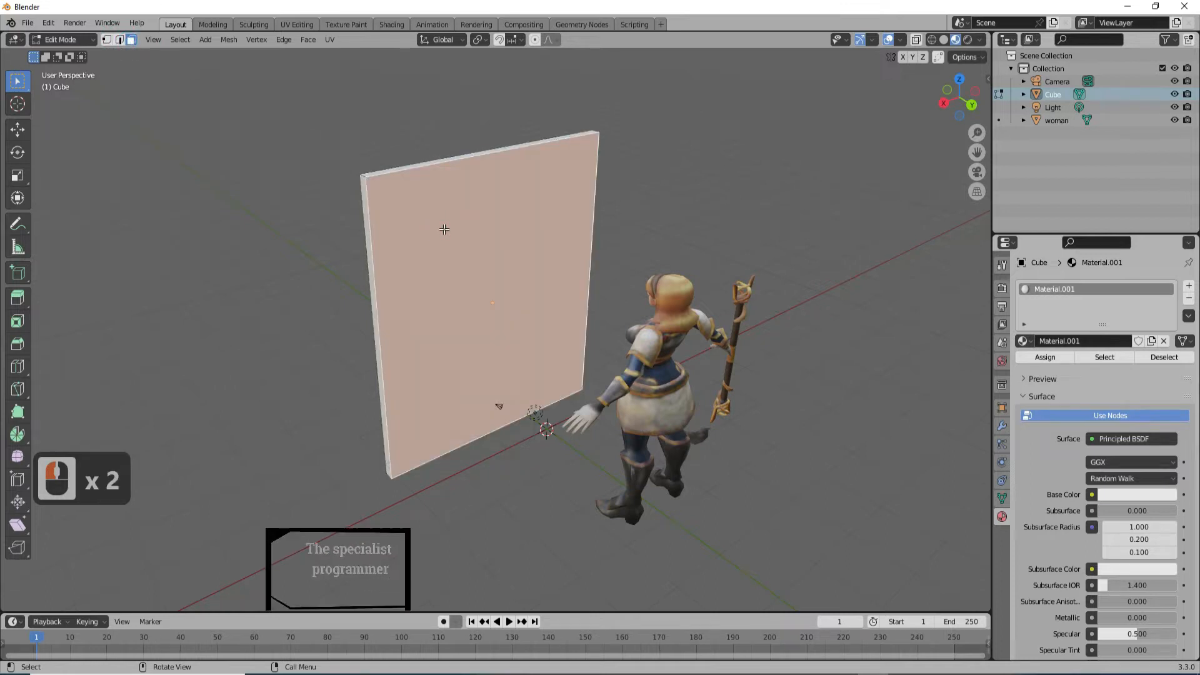
pyautogui.click(18, 321)
pyautogui.moveTo(475, 267); pyautogui.dragTo(478, 277)
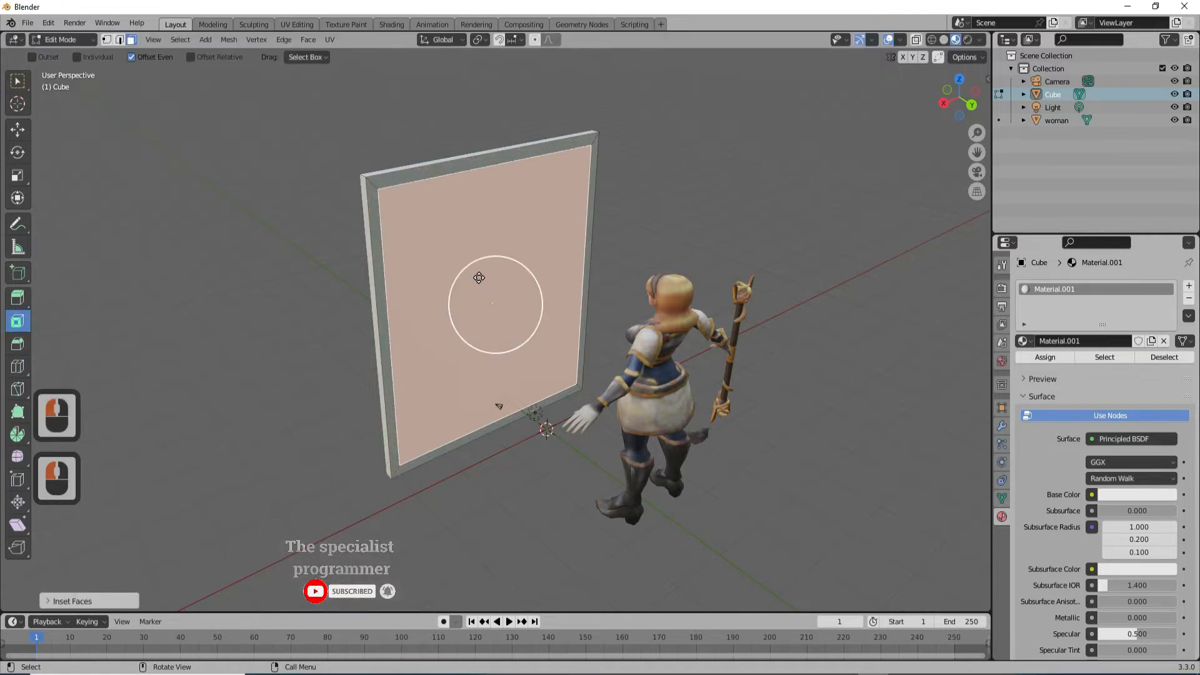
# Step: Bevel the path of edges between the panel's two upper corners with a width of about 0.0785 m
pyautogui.click(119, 40)
pyautogui.click(363, 177)
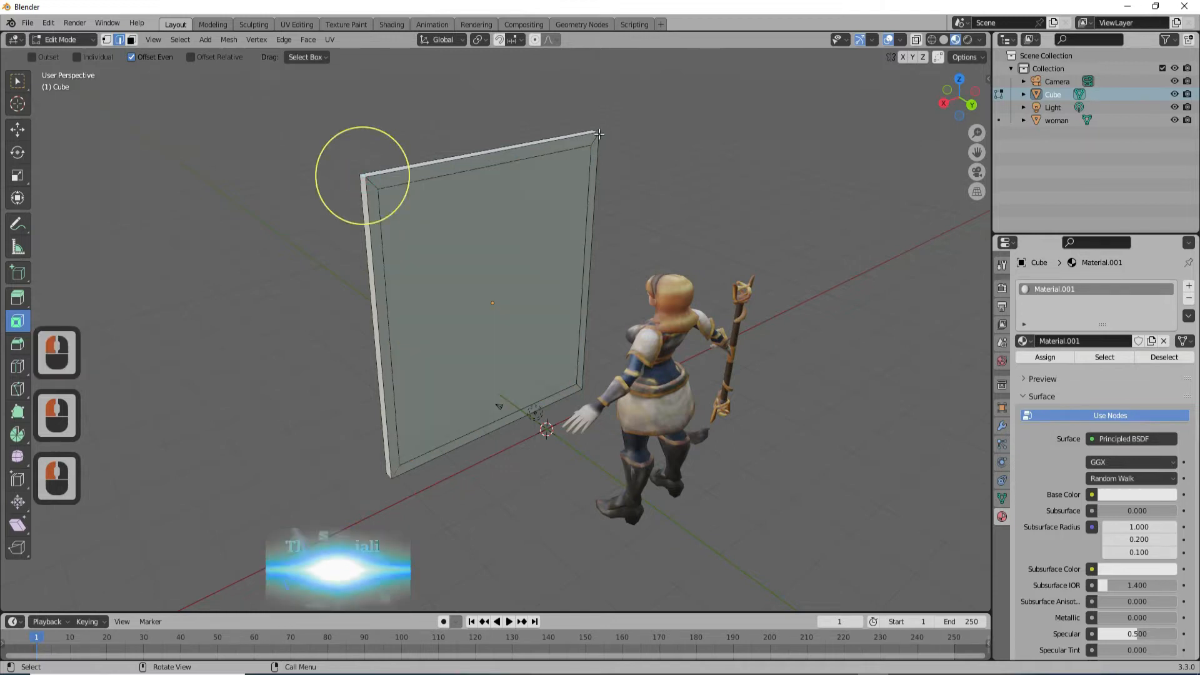
pyautogui.moveTo(966, 103); pyautogui.dragTo(974, 120)
pyautogui.scroll(1, 548, 124)
pyautogui.click(613, 75)
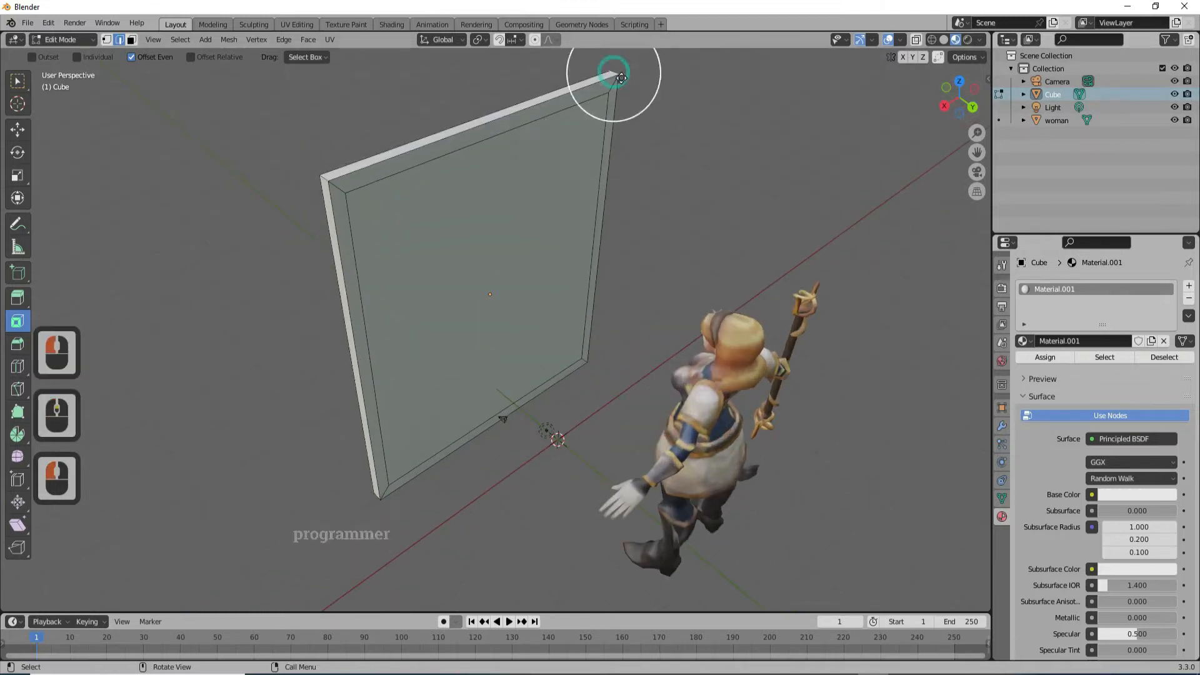
pyautogui.keyDown('ctrl'); pyautogui.click(326, 178); pyautogui.keyUp('ctrl')
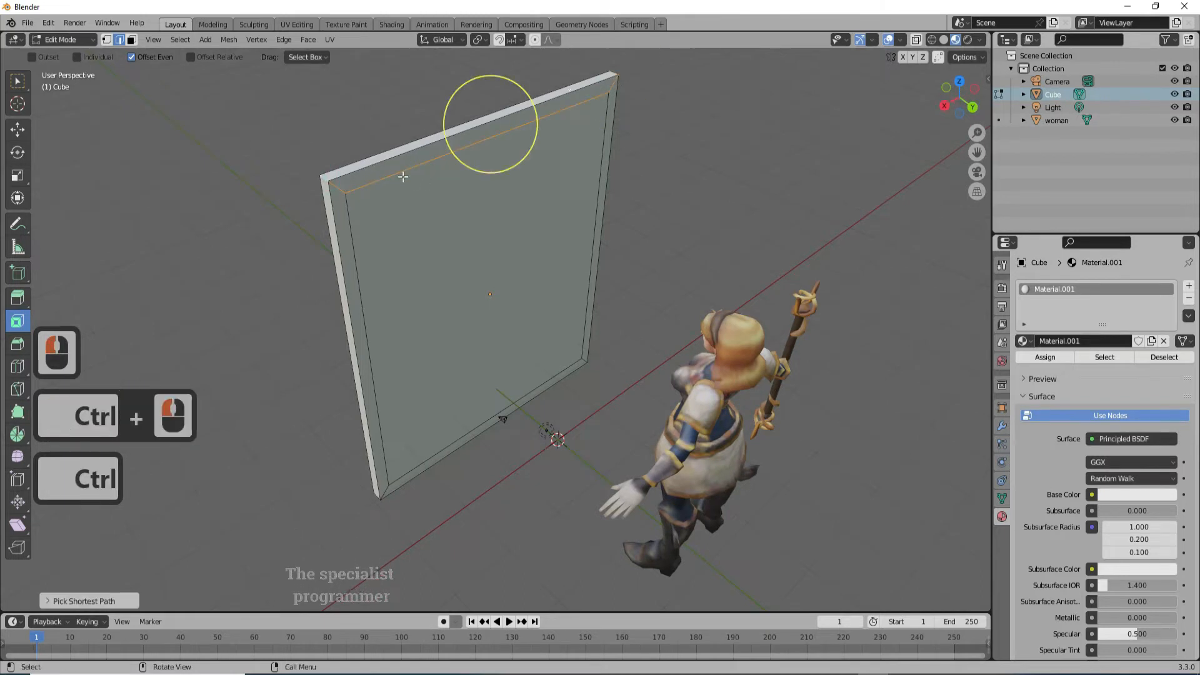
pyautogui.click(612, 73)
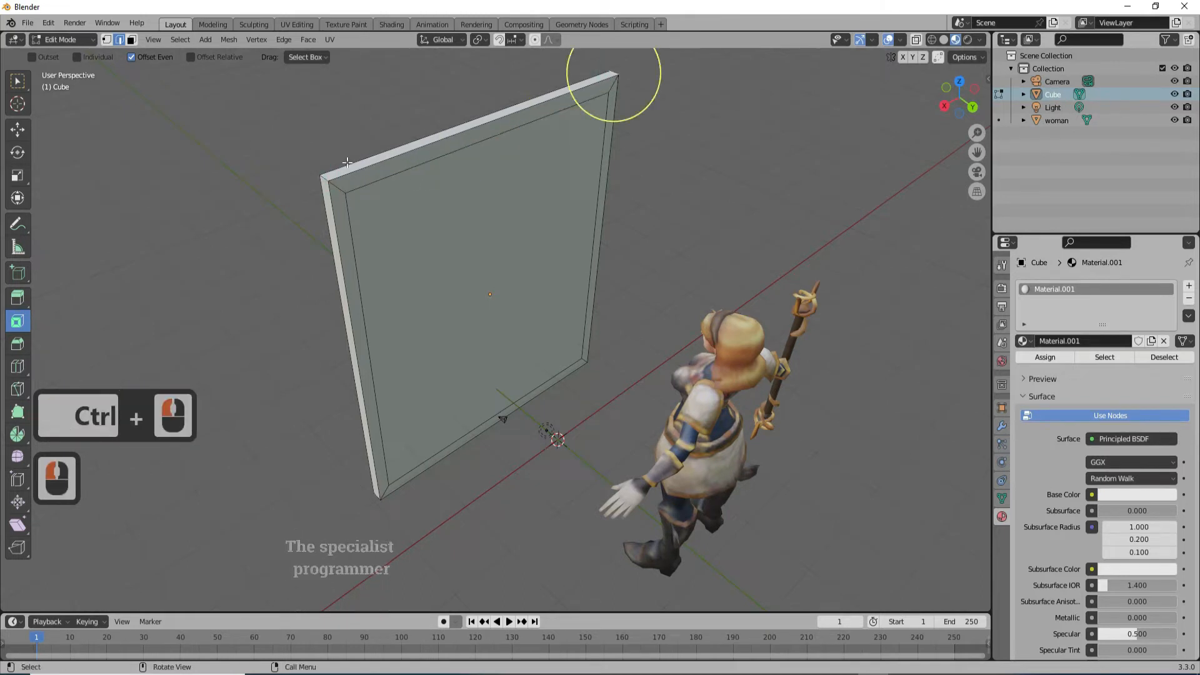
pyautogui.keyDown('ctrl'); pyautogui.click(324, 178); pyautogui.keyUp('ctrl')
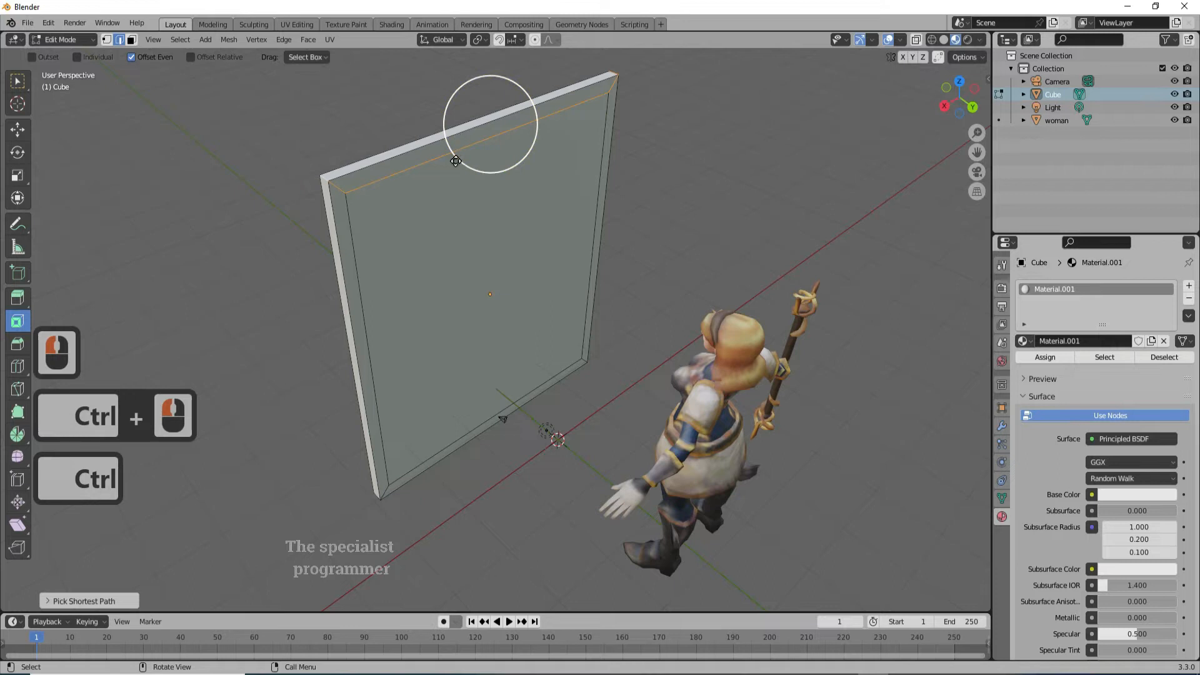
pyautogui.hotkey('ctrl', 'b')
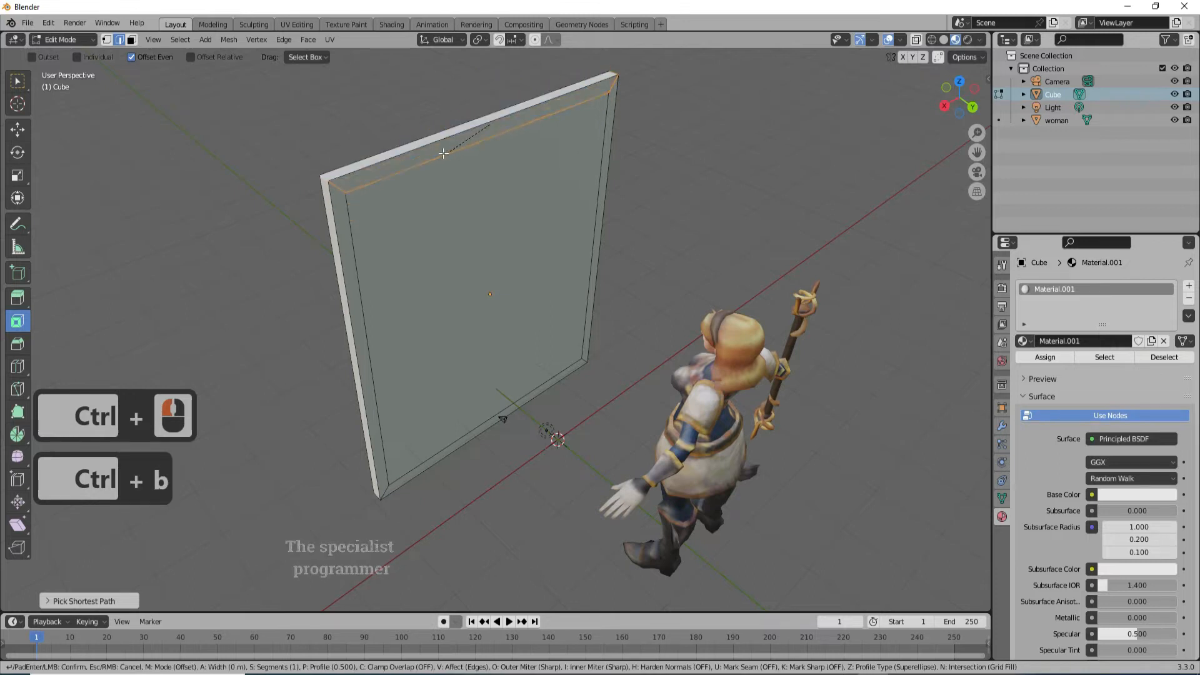
pyautogui.click(432, 148)
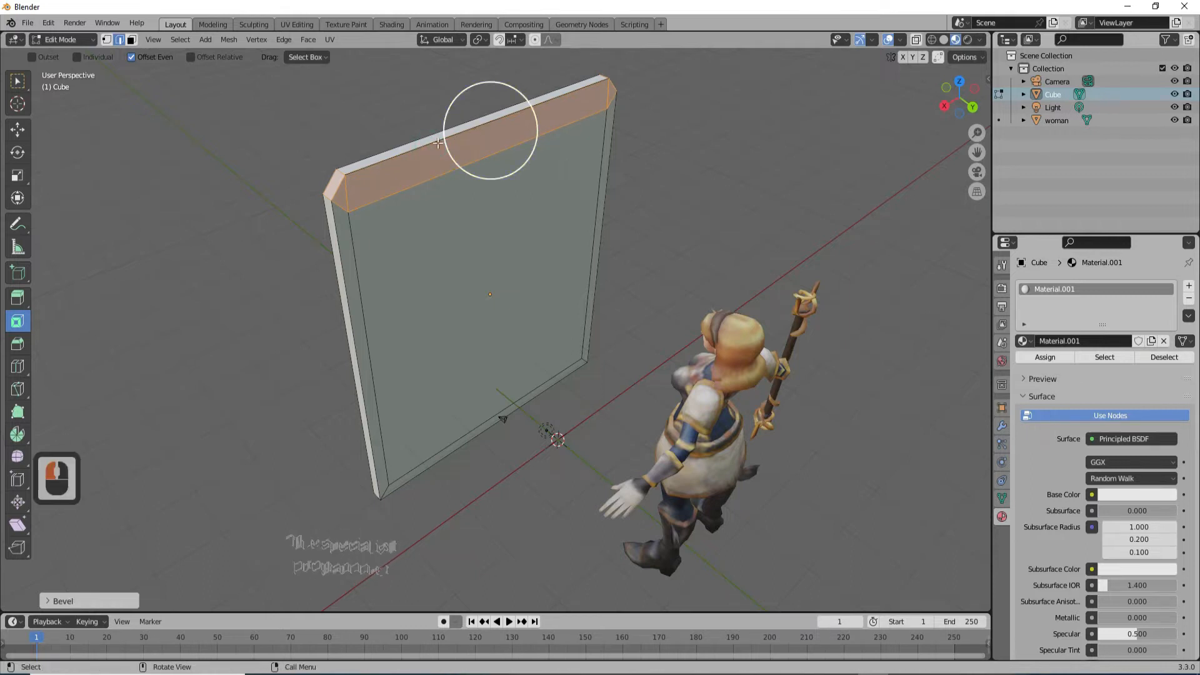
# Step: Set the bevel to 25 segments to round the upper corners, then deselect the geometry
pyautogui.click(63, 601)
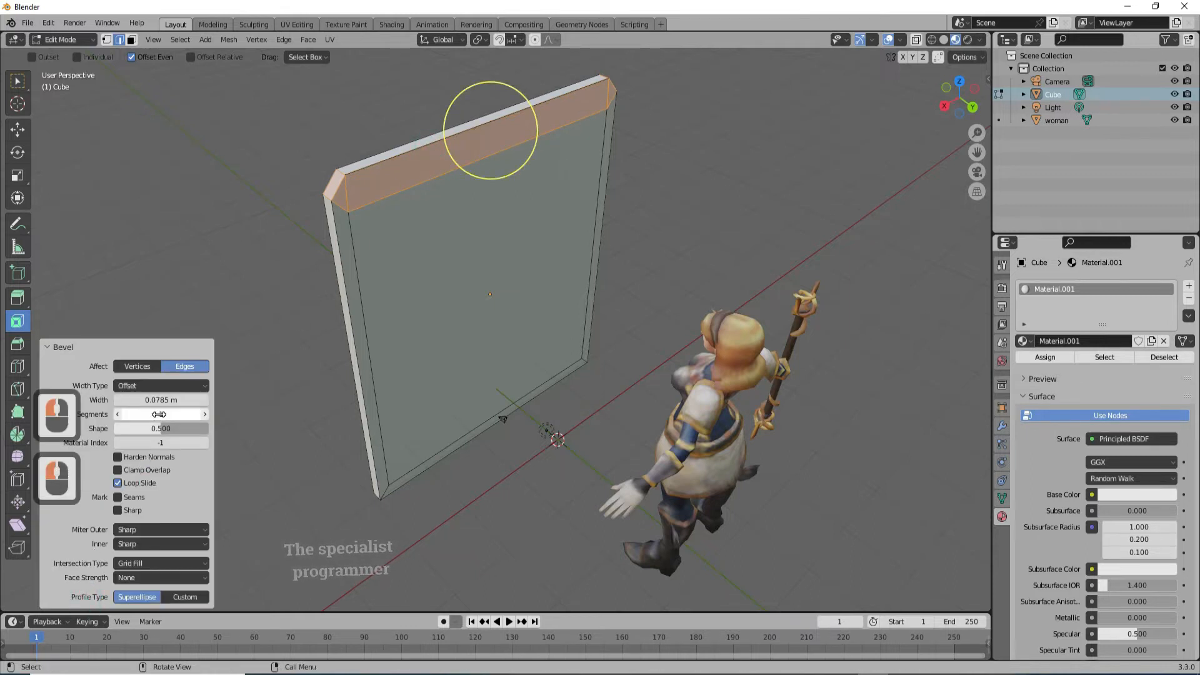
pyautogui.moveTo(161, 413); pyautogui.dragTo(194, 413)
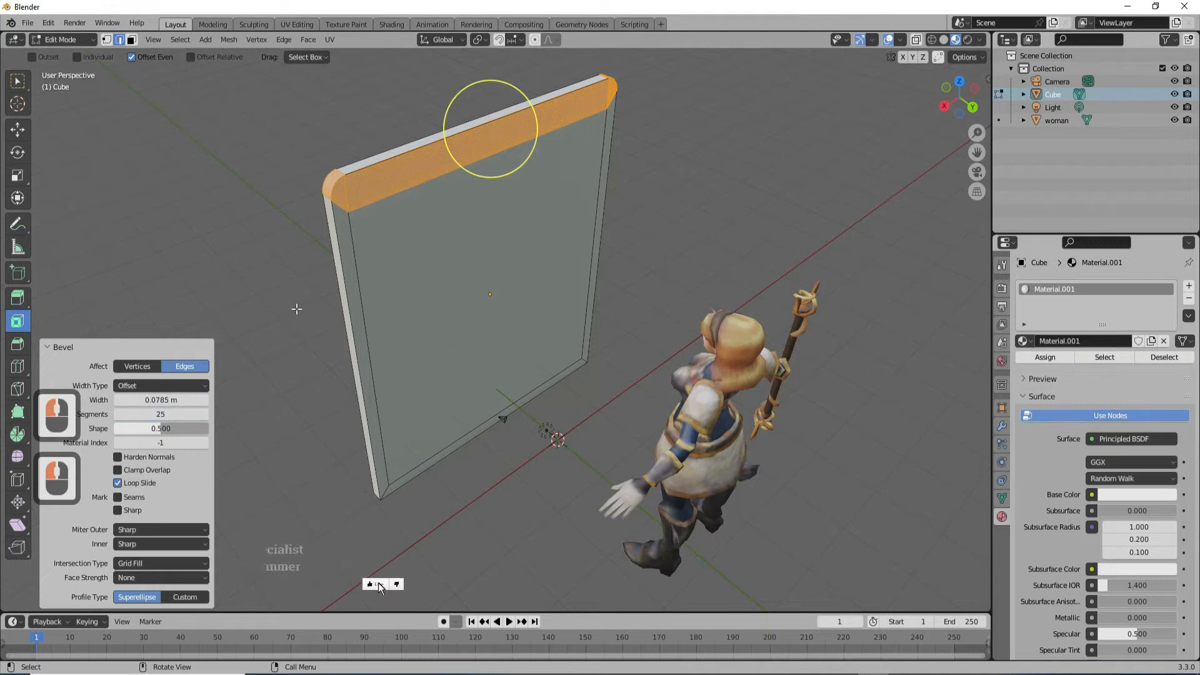
pyautogui.click(661, 160)
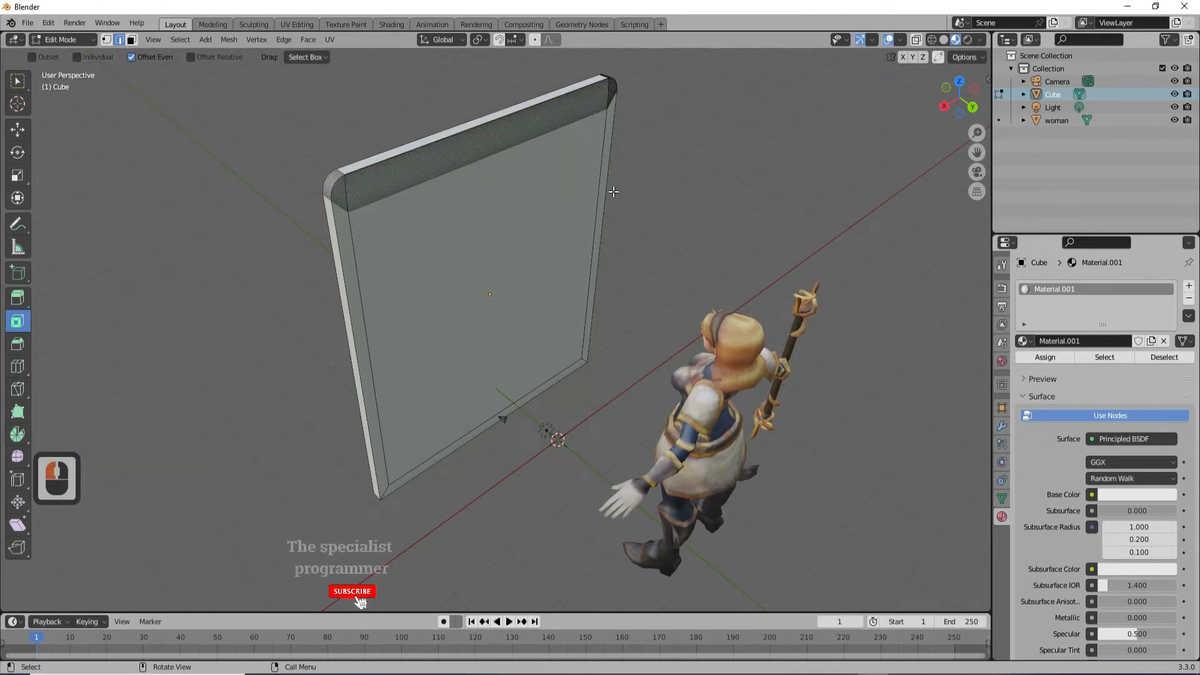
# Step: Extrude the inset face slightly inward to recess the mirror surface behind the frame
pyautogui.click(131, 39)
pyautogui.click(478, 243)
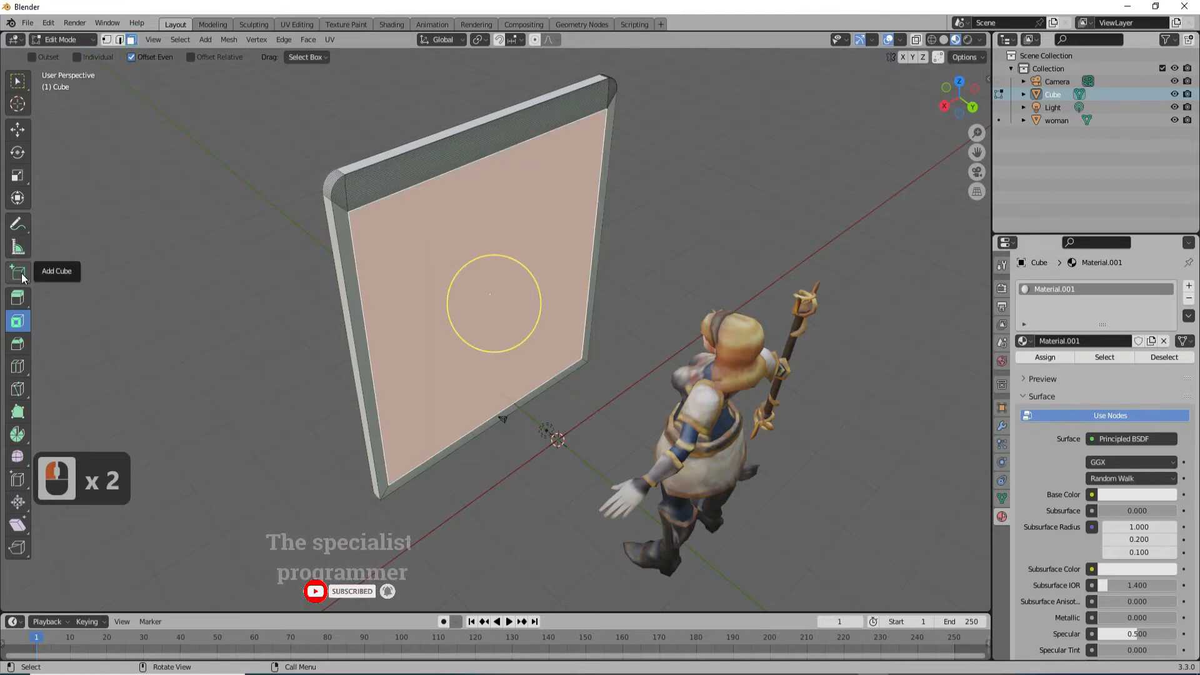
pyautogui.click(17, 298)
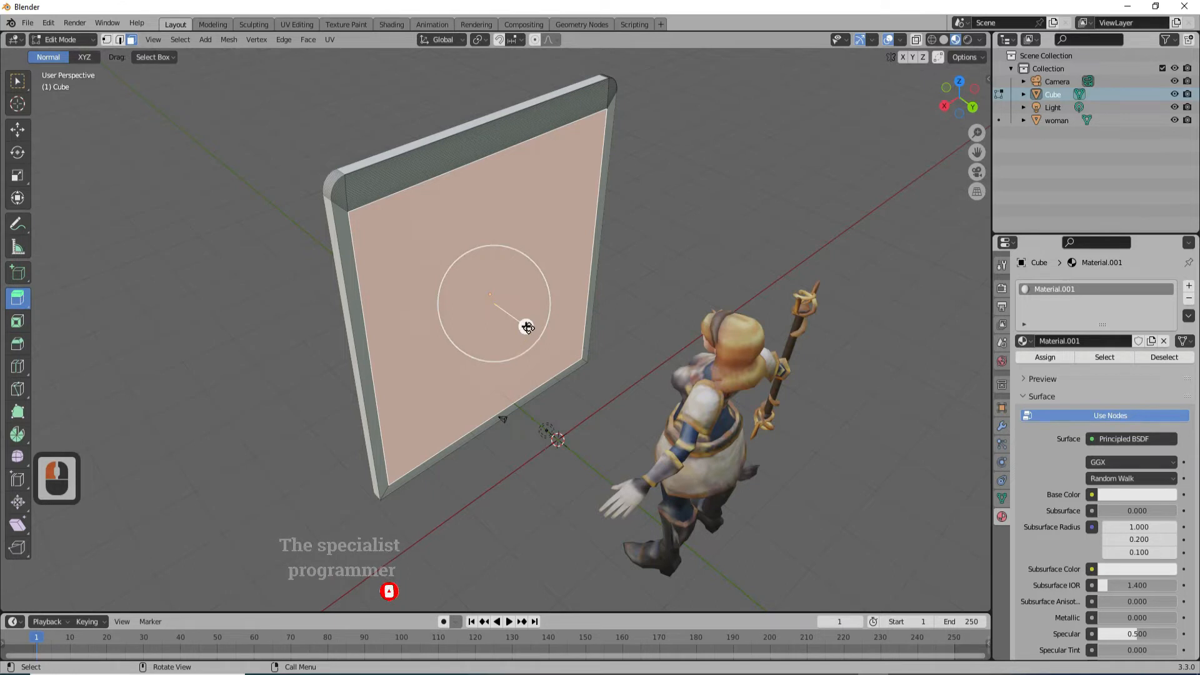
pyautogui.moveTo(525, 327); pyautogui.dragTo(521, 320)
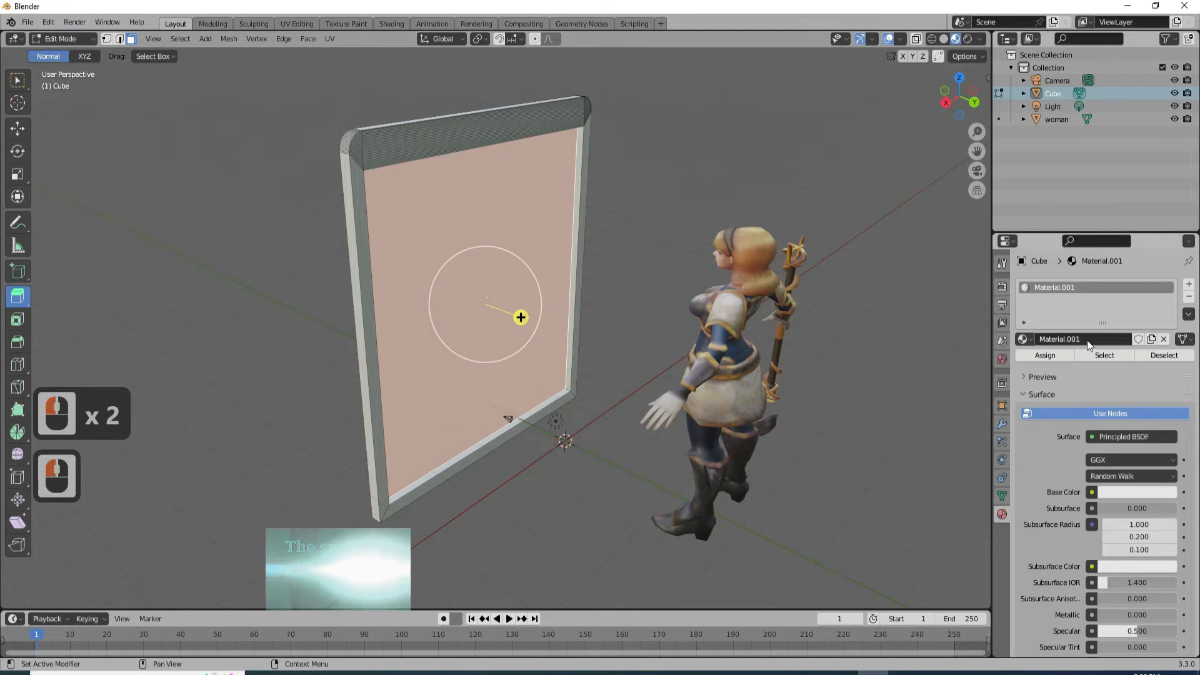
# Step: Rename the panel's material to "glass" and change its surface shader to Glass BSDF
pyautogui.doubleClick(1091, 340)
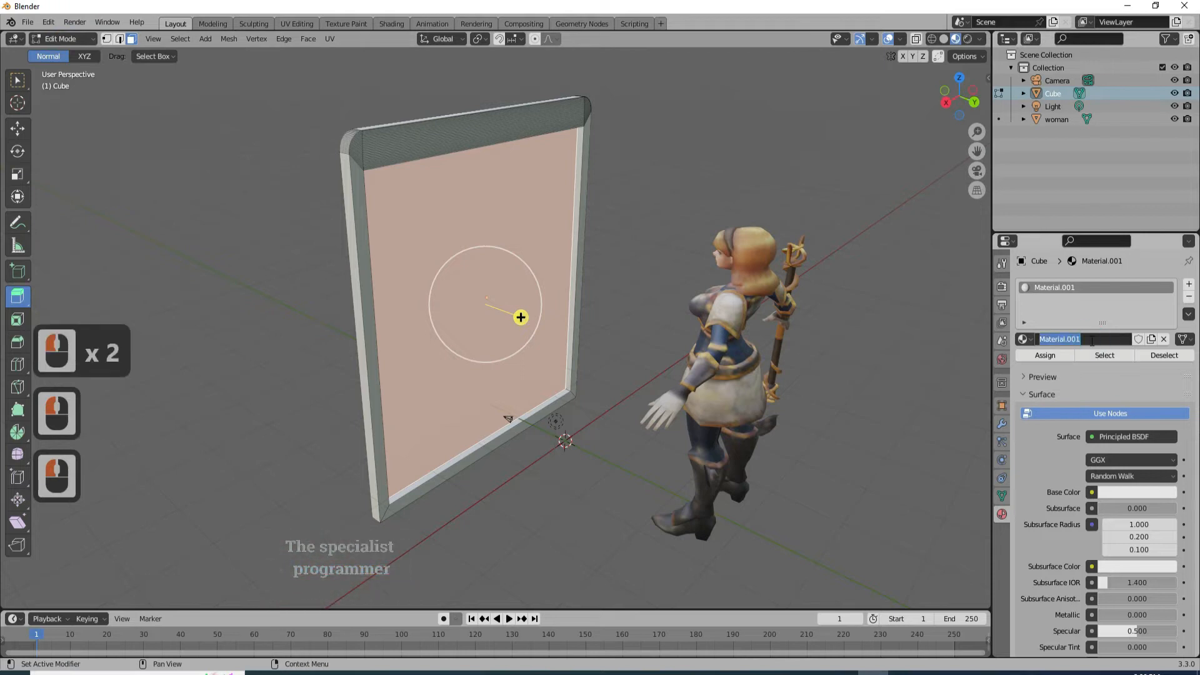
pyautogui.write('glass')
pyautogui.press('Return')
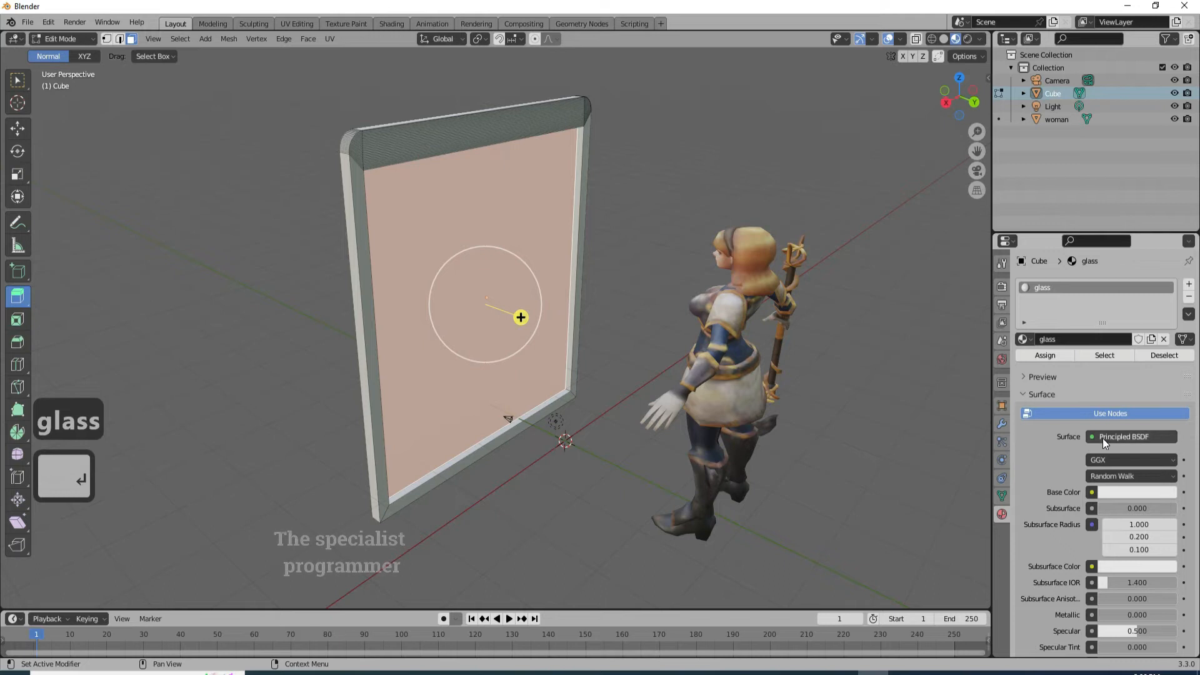
pyautogui.click(1130, 437)
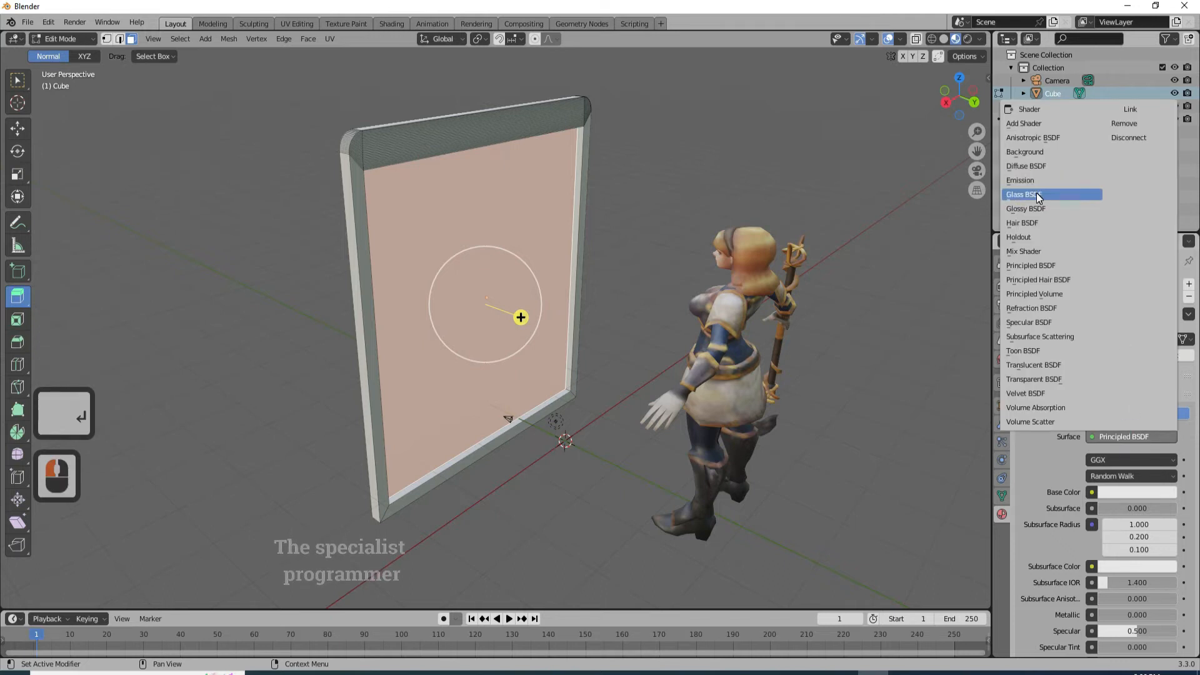
pyautogui.click(1091, 195)
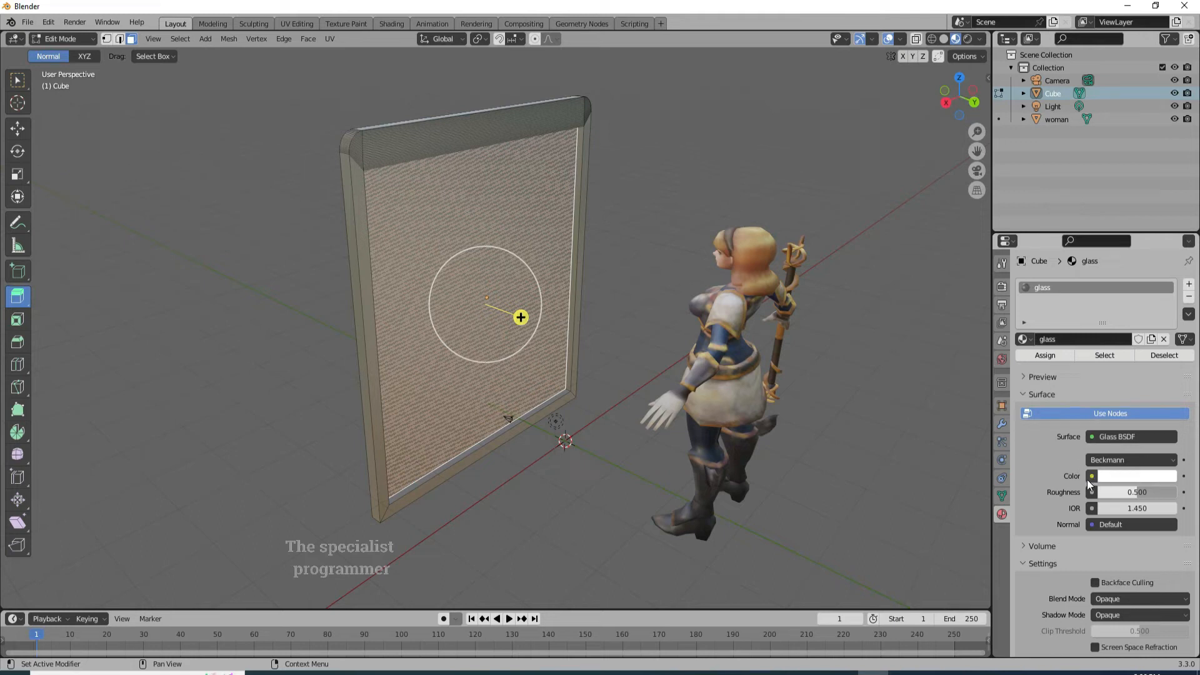
# Step: Set the glass material's IOR to 1000 and its distribution to Sharp, and assign it to the recessed face
pyautogui.click(1153, 493)
pyautogui.click(1151, 508)
pyautogui.click(1151, 508)
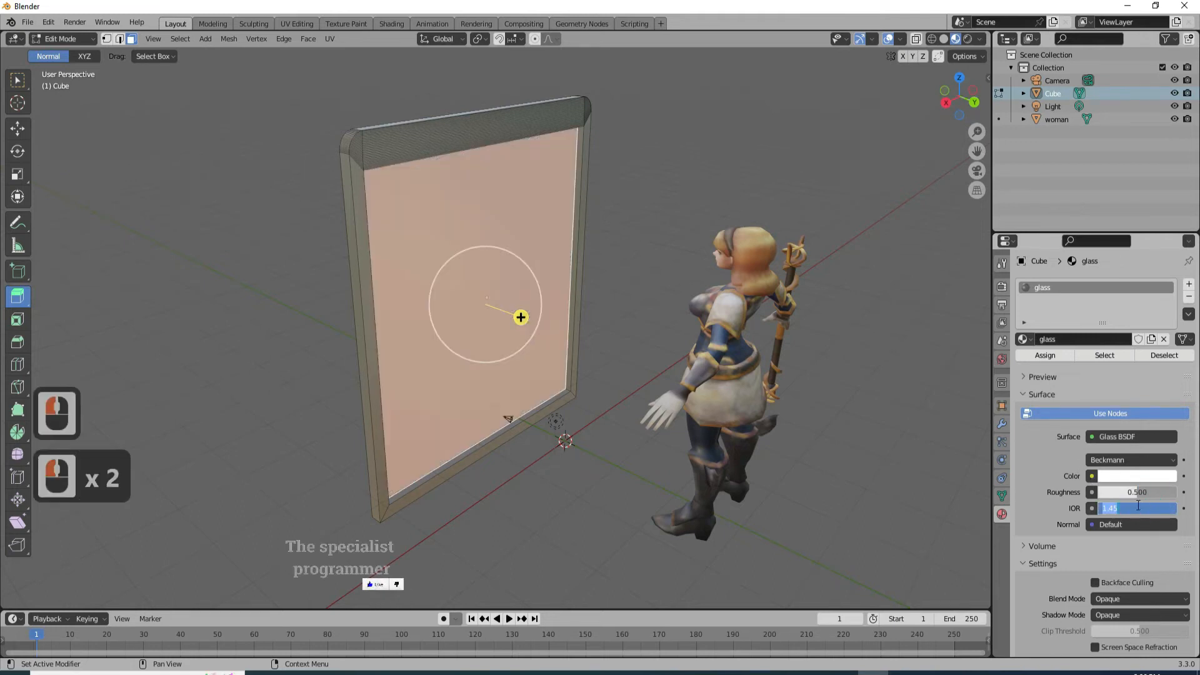
pyautogui.write('1000')
pyautogui.click(1066, 511)
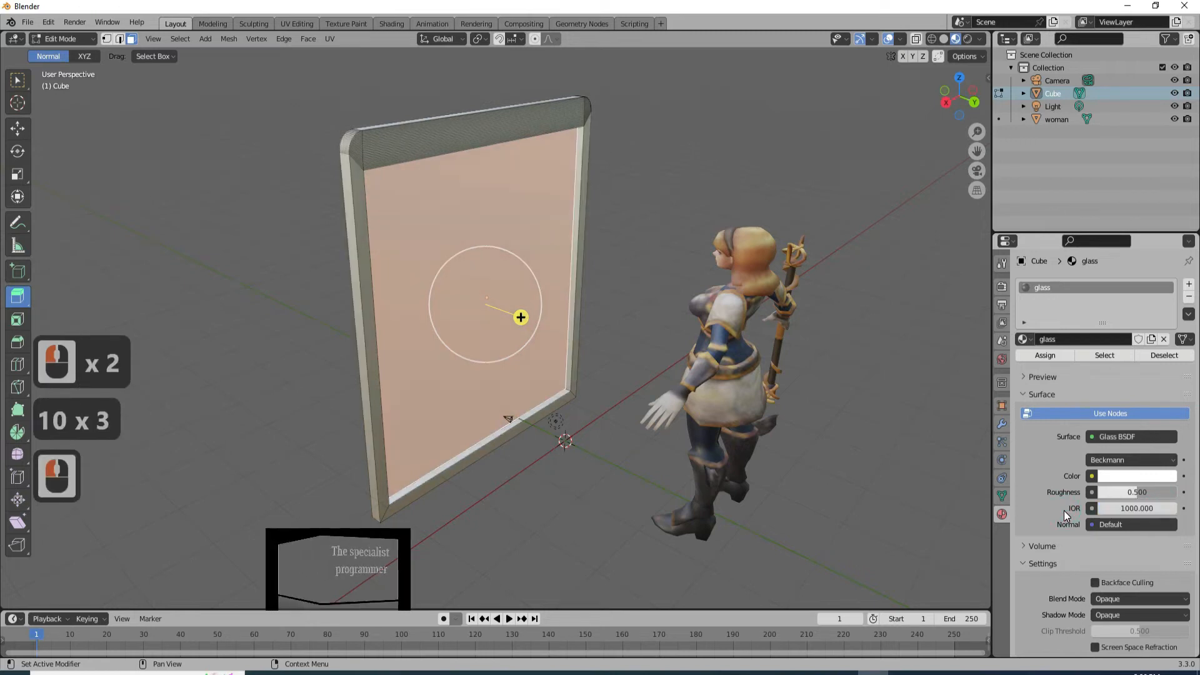
pyautogui.click(1124, 459)
pyautogui.click(1122, 460)
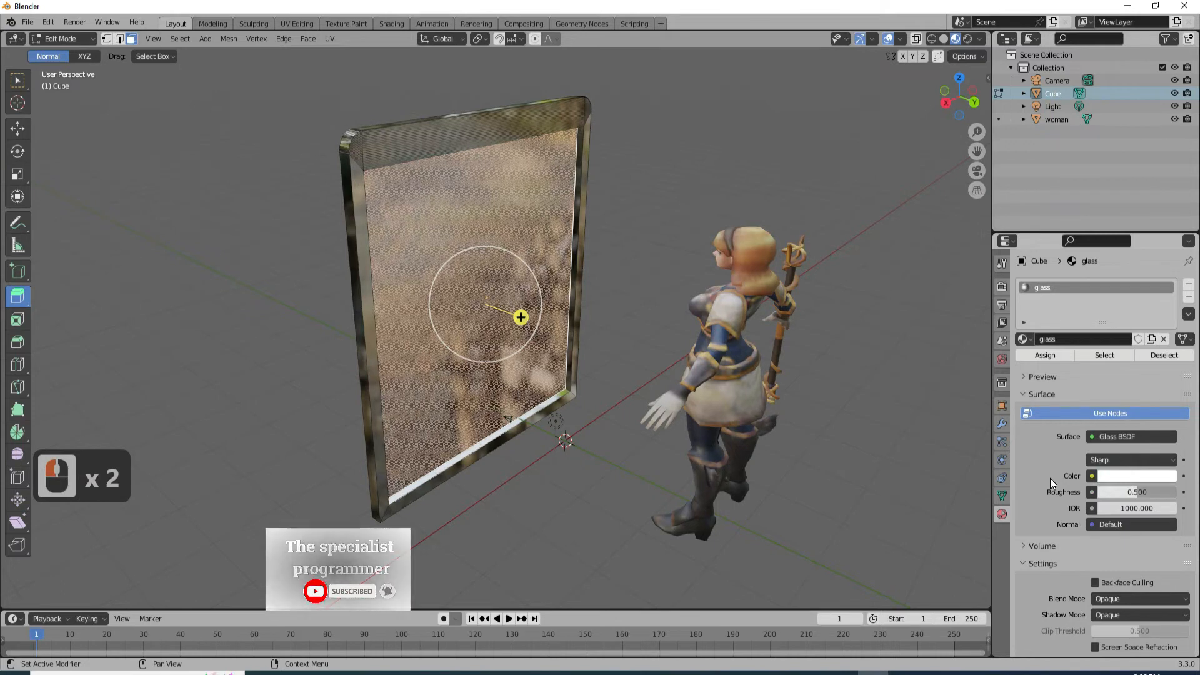
pyautogui.click(1043, 360)
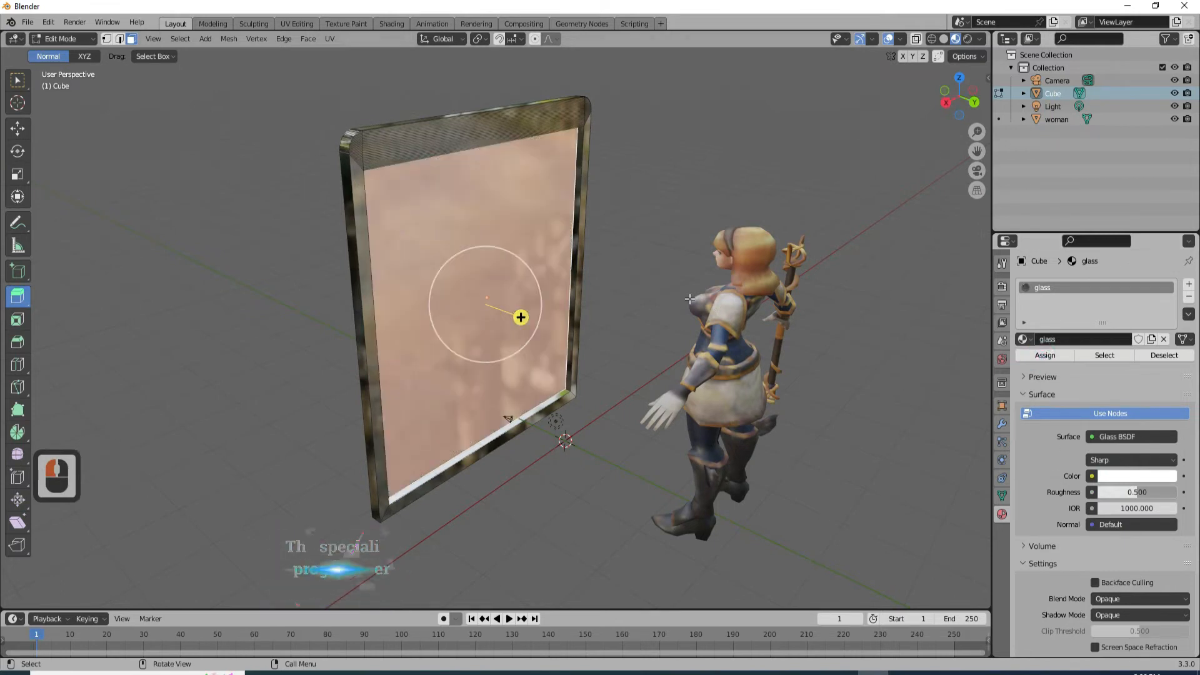
# Step: Invert the face selection to cover everything except the mirror surface, and add a second material named "frame"
pyautogui.hotkey('ctrl', 'i')
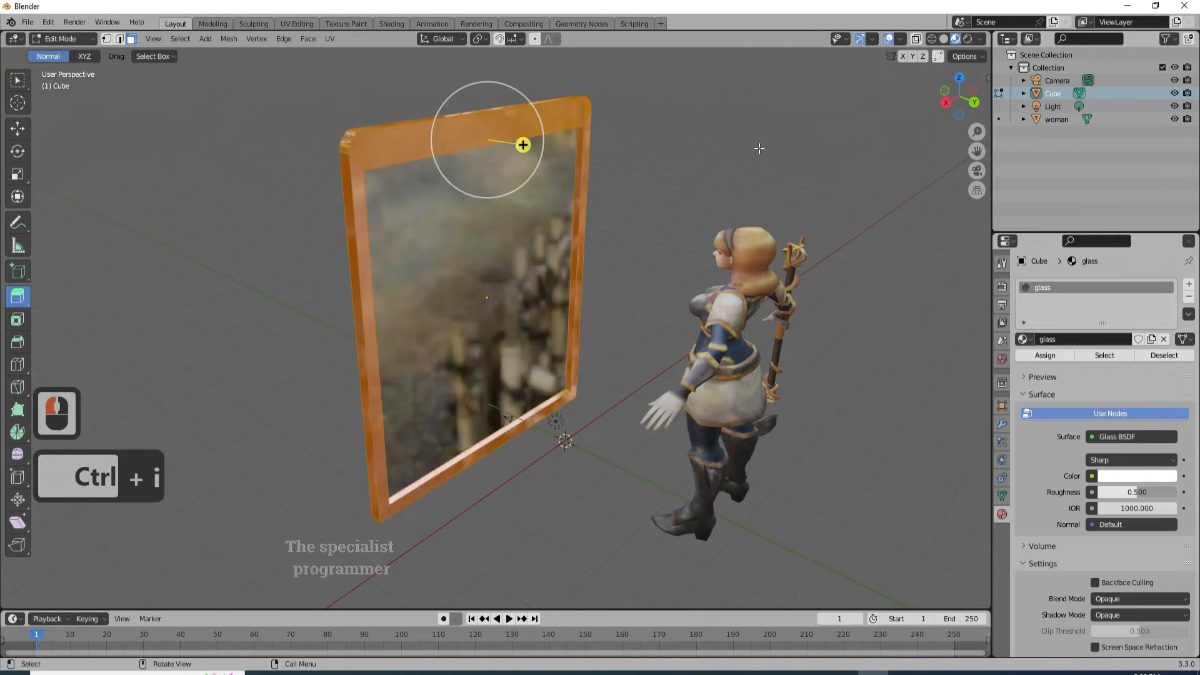
pyautogui.click(1188, 284)
pyautogui.click(1055, 300)
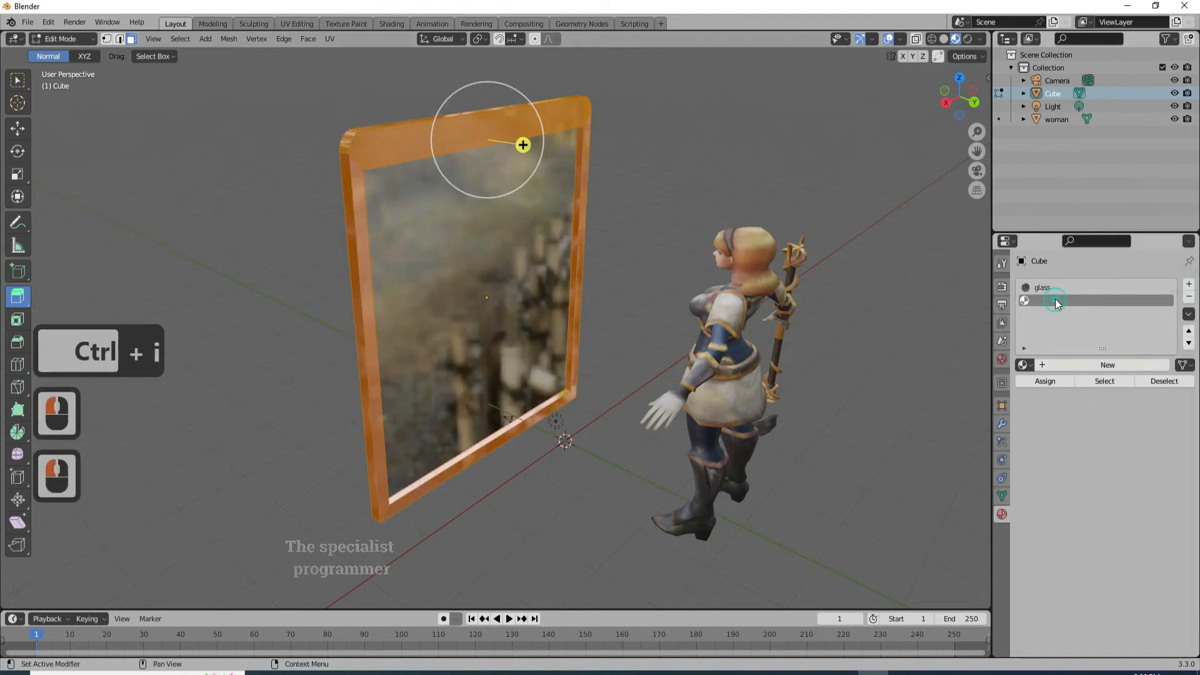
pyautogui.click(1089, 364)
pyautogui.doubleClick(1083, 365)
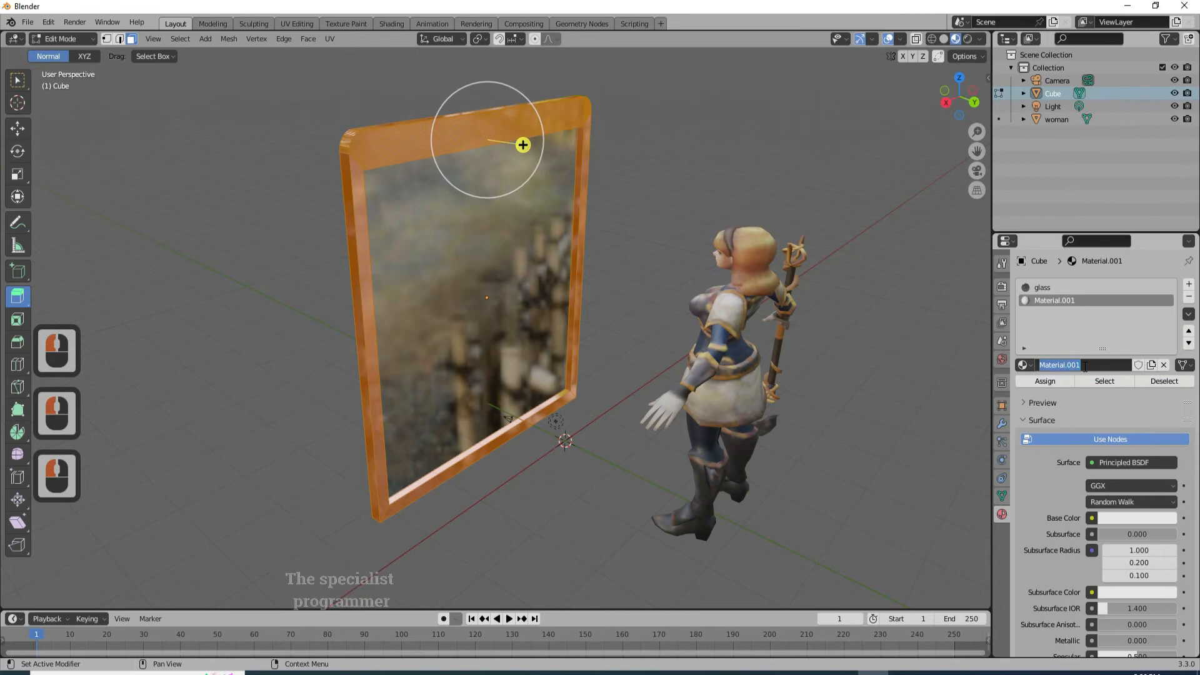
pyautogui.write('frame')
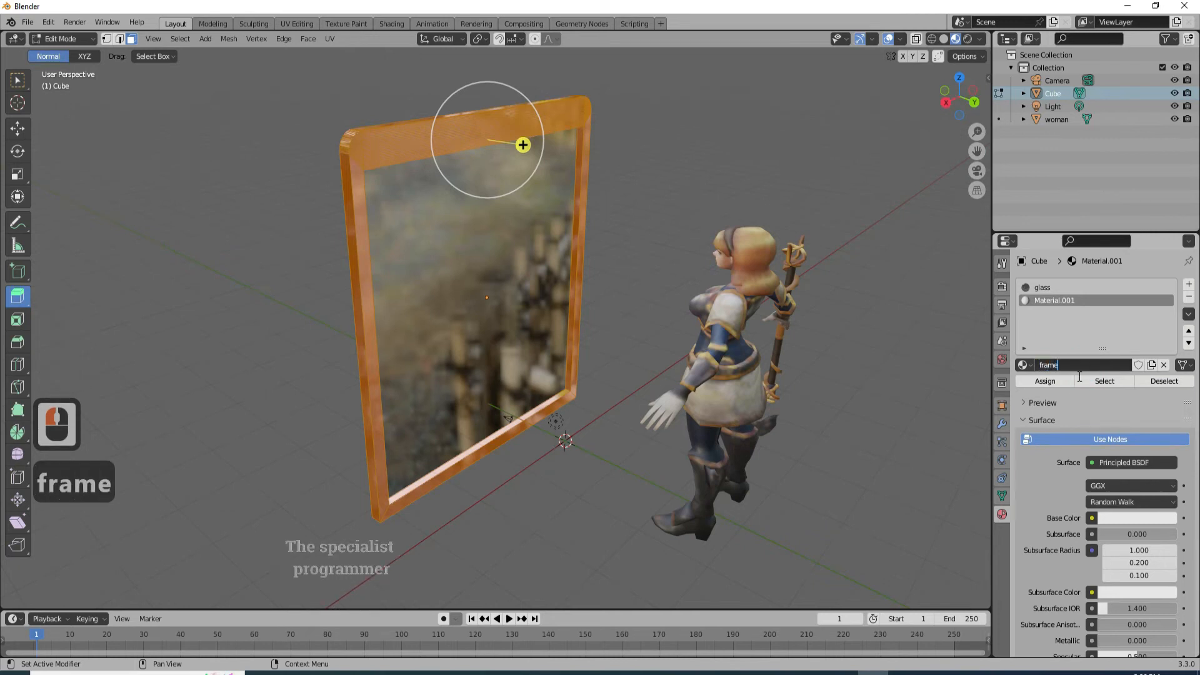
pyautogui.press('Return')
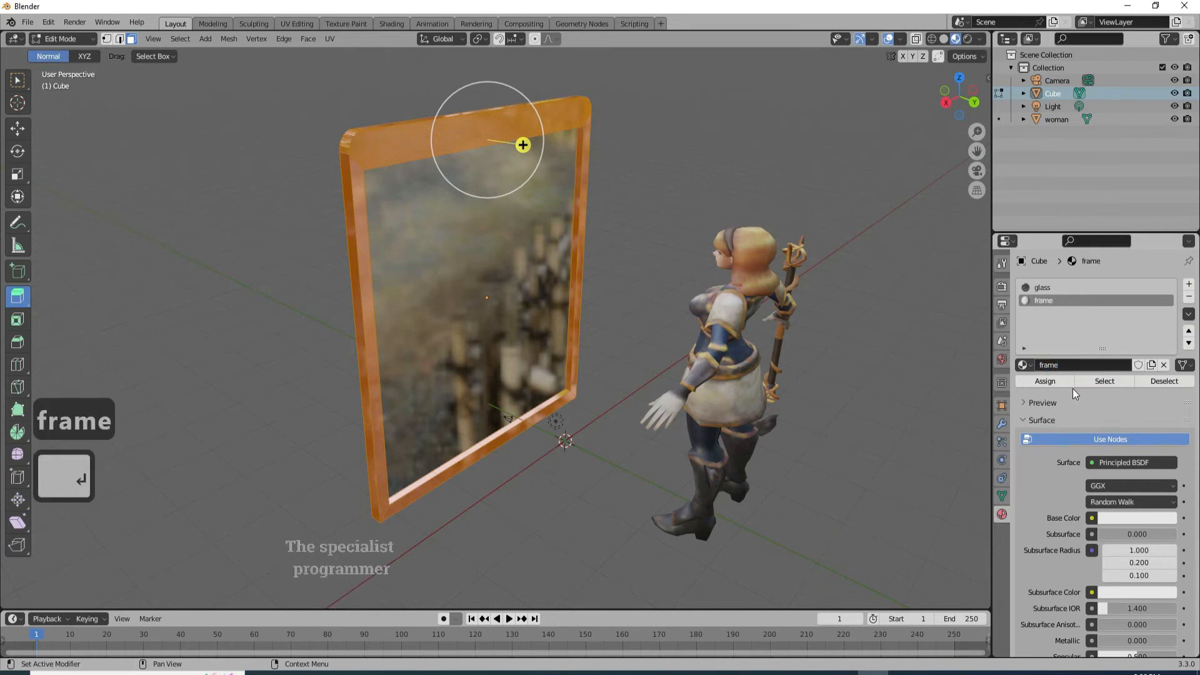
pyautogui.click(1066, 301)
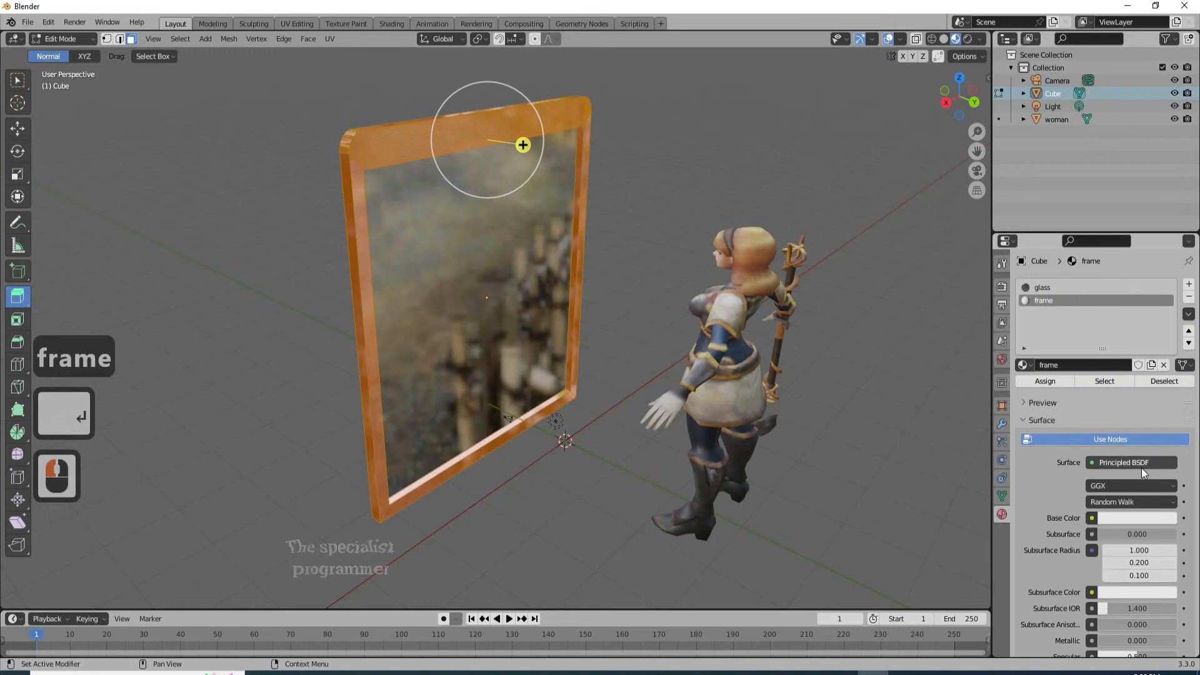
# Step: Set the frame material's base color to red, assign it to the selected frame faces, and deselect the geometry
pyautogui.click(1139, 518)
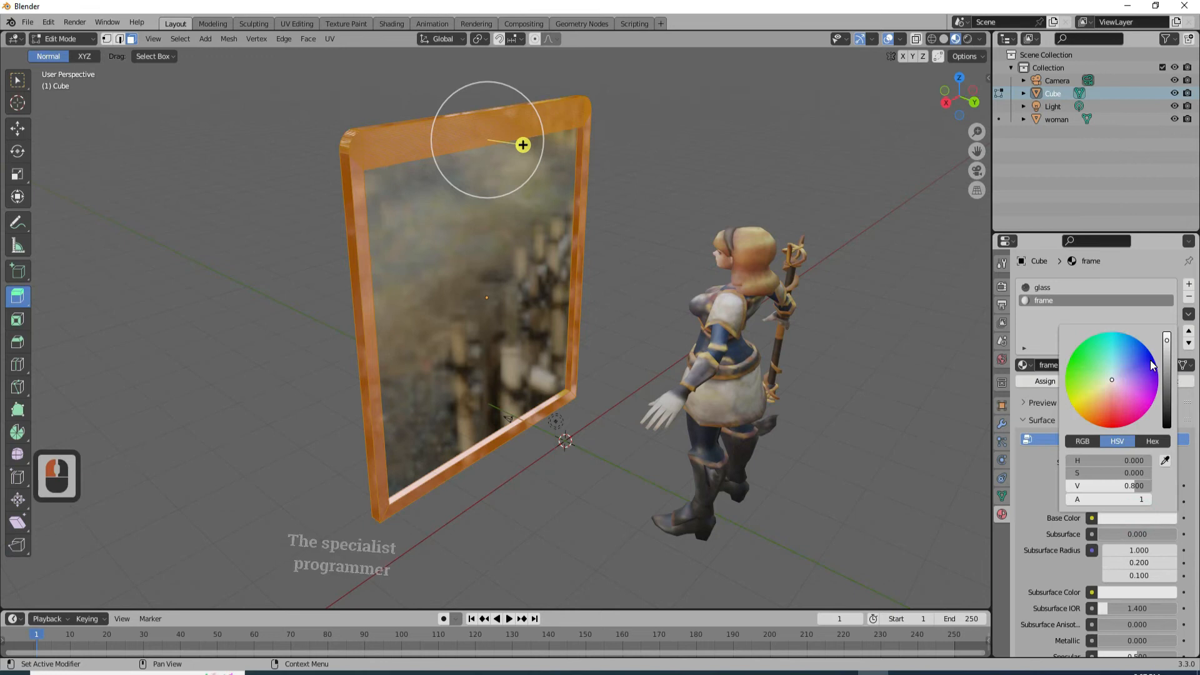
pyautogui.click(1152, 364)
pyautogui.click(1104, 358)
pyautogui.click(1085, 351)
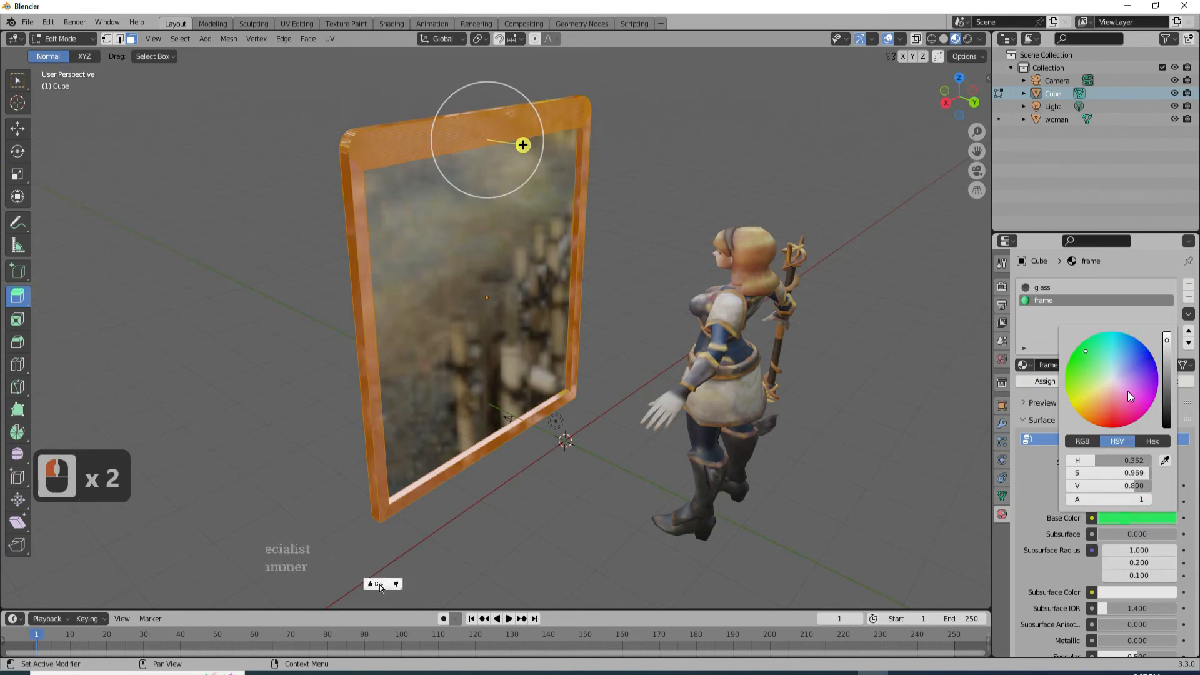
pyautogui.click(1115, 415)
pyautogui.click(1043, 467)
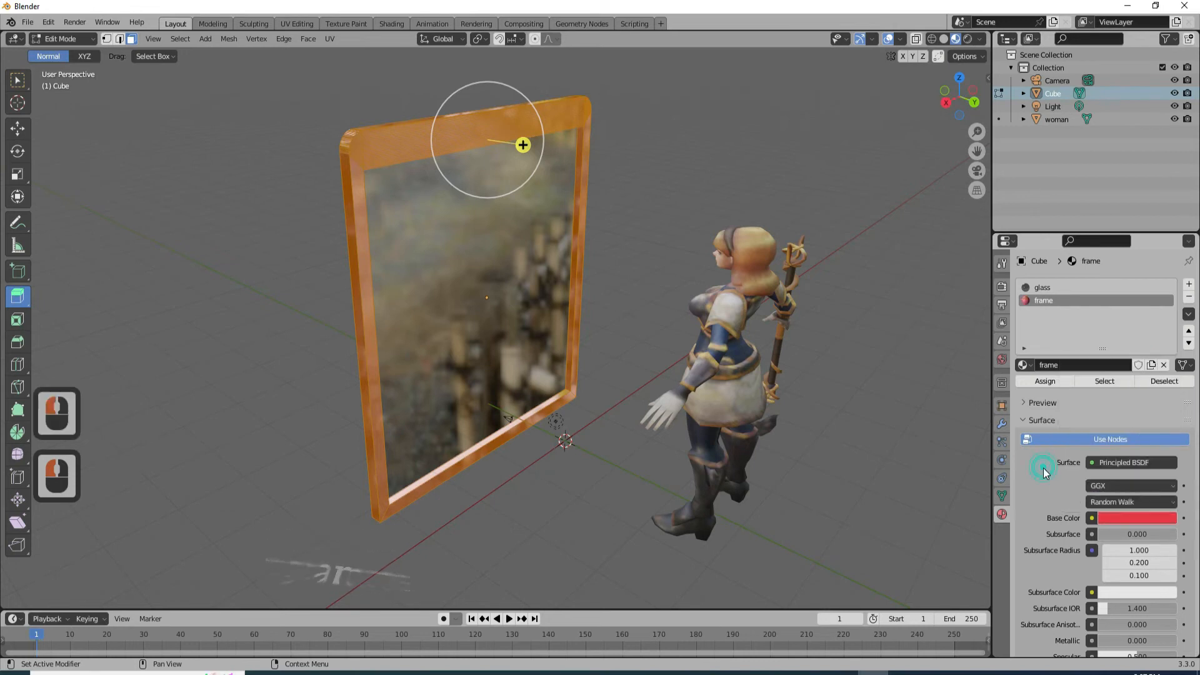
pyautogui.click(1040, 382)
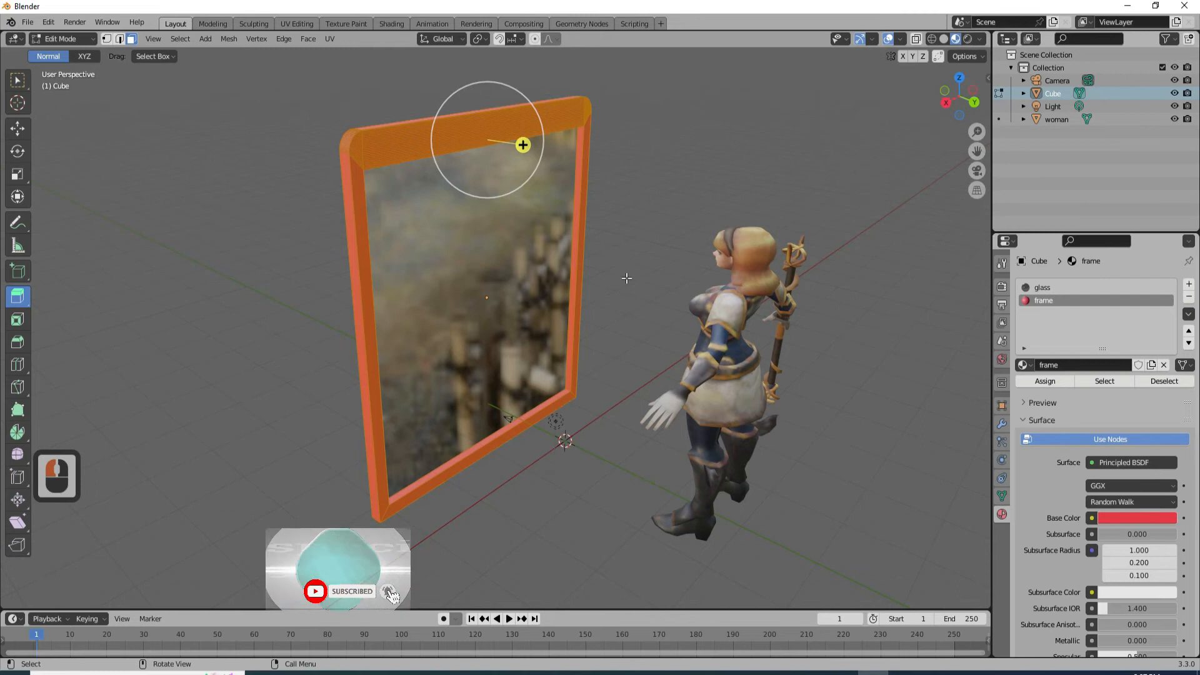
pyautogui.click(626, 277)
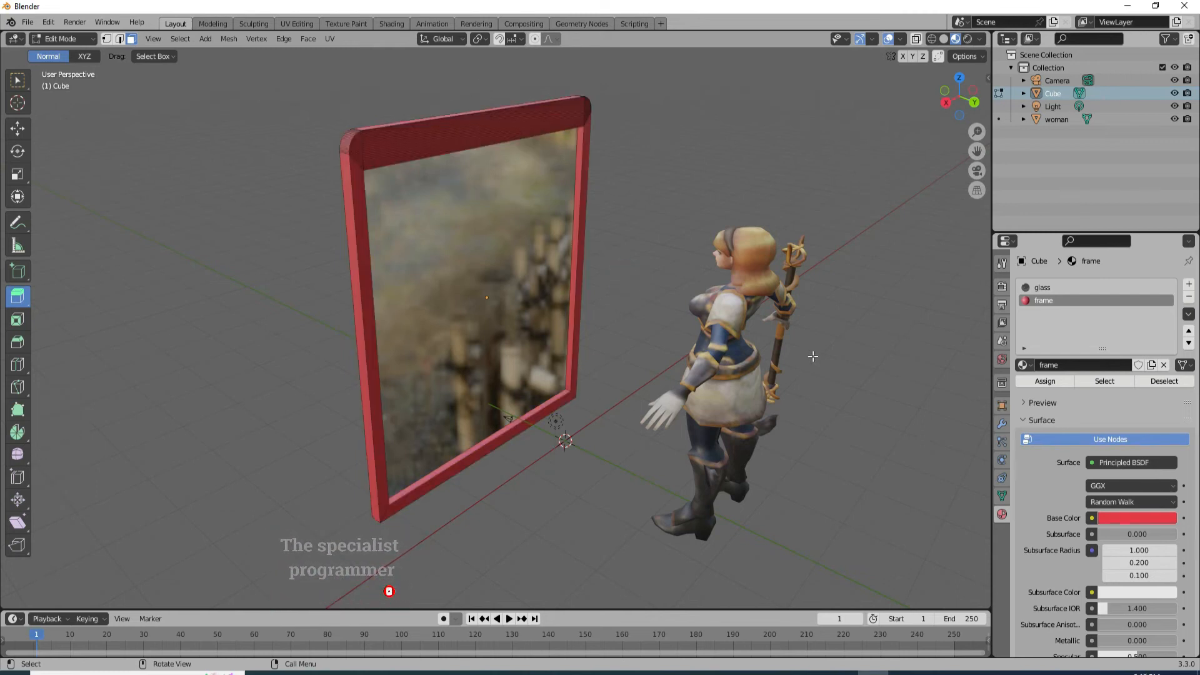
# Step: Set the render engine to Cycles and its device to GPU Compute
pyautogui.click(1001, 287)
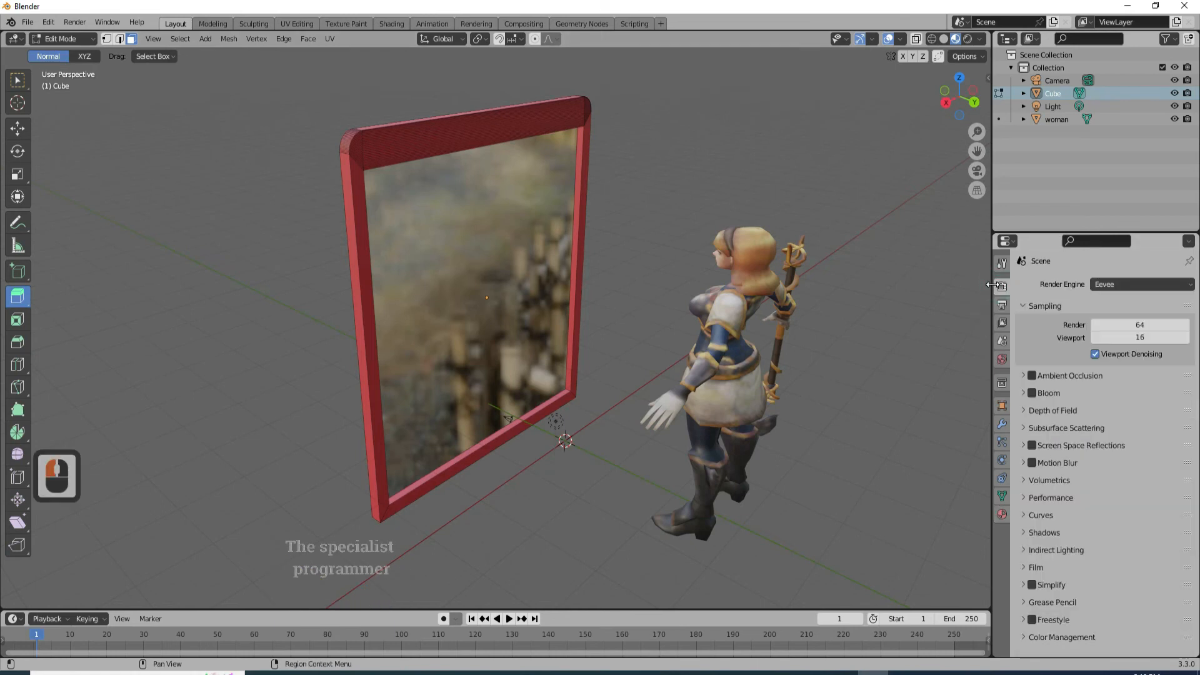
pyautogui.click(1123, 282)
pyautogui.click(1106, 327)
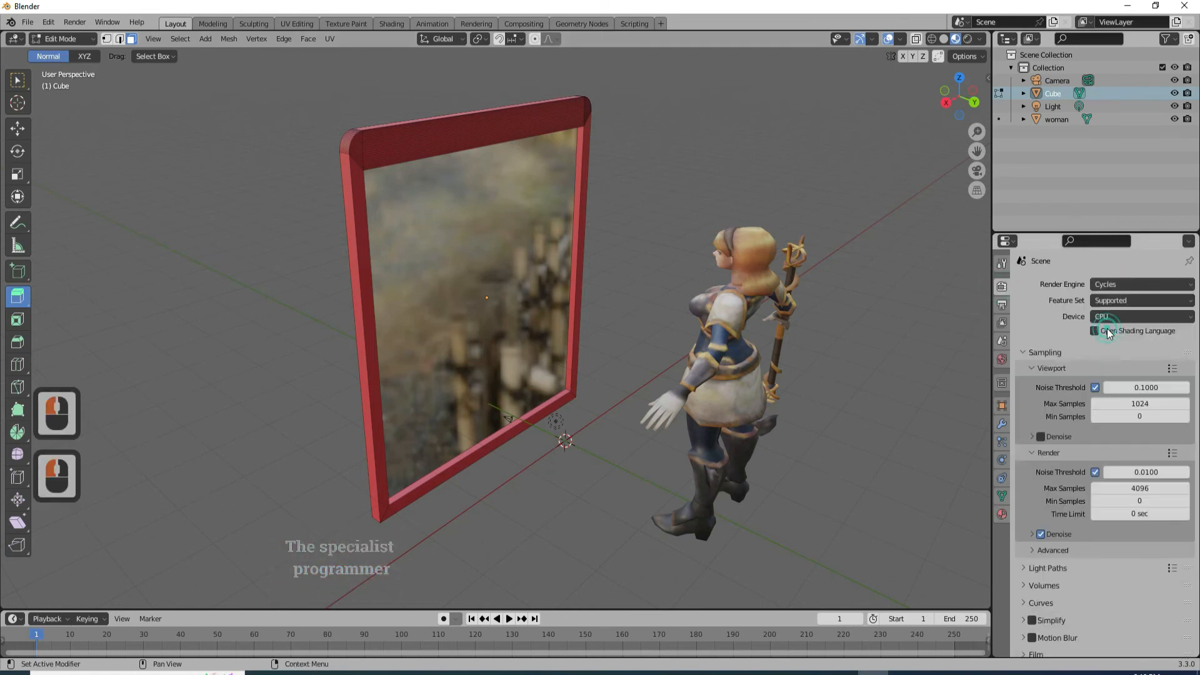
pyautogui.click(1139, 313)
pyautogui.click(1119, 341)
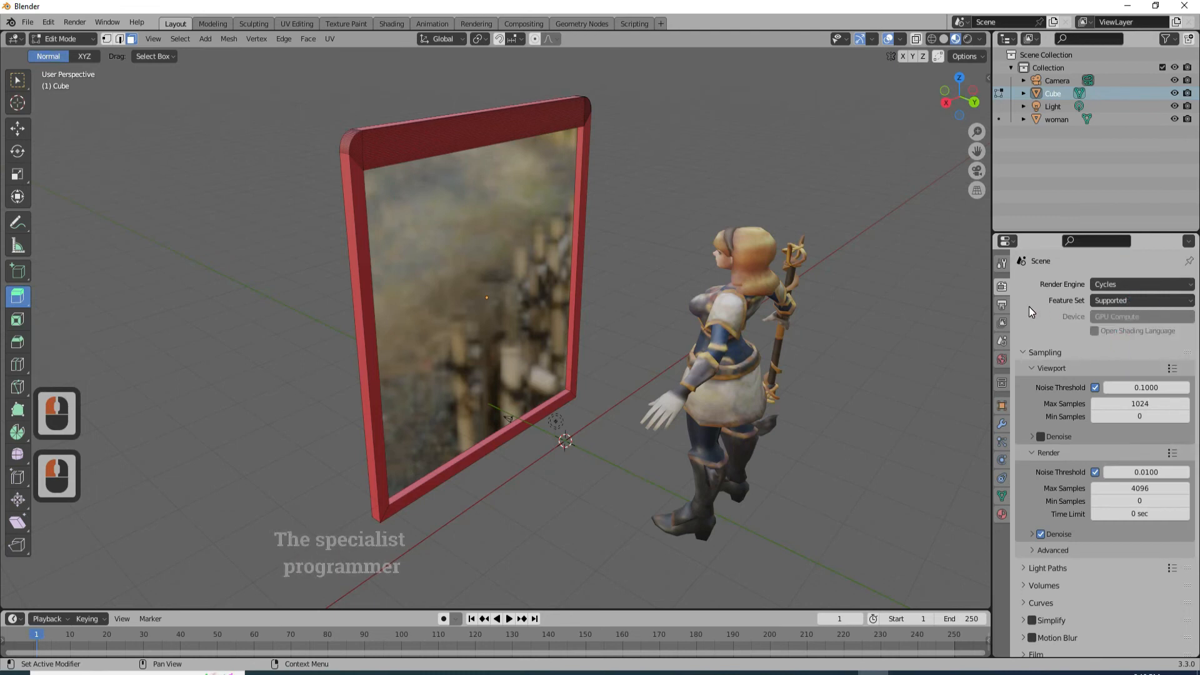
# Step: Switch the viewport to rendered shading to check the character's reflection in the mirror
pyautogui.moveTo(960, 100); pyautogui.dragTo(1006, 104)
pyautogui.click(968, 39)
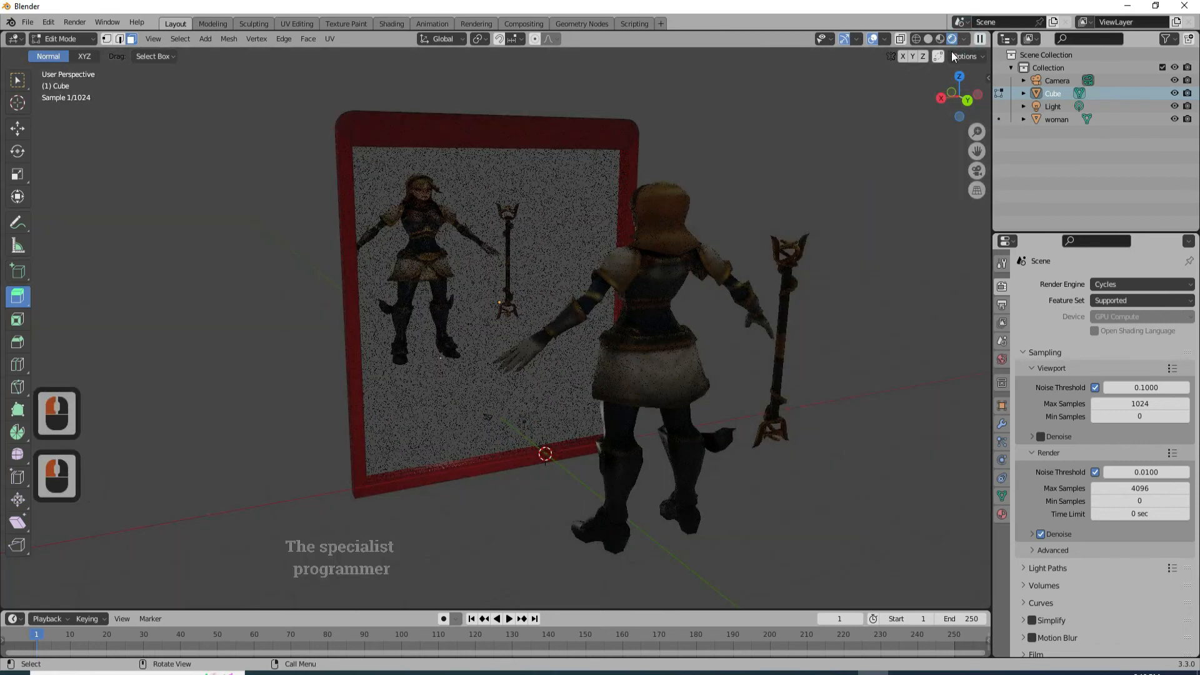
pyautogui.moveTo(959, 99); pyautogui.dragTo(986, 106)
# Step: Return to Object Mode and add a Sun light to the scene
pyautogui.click(132, 40)
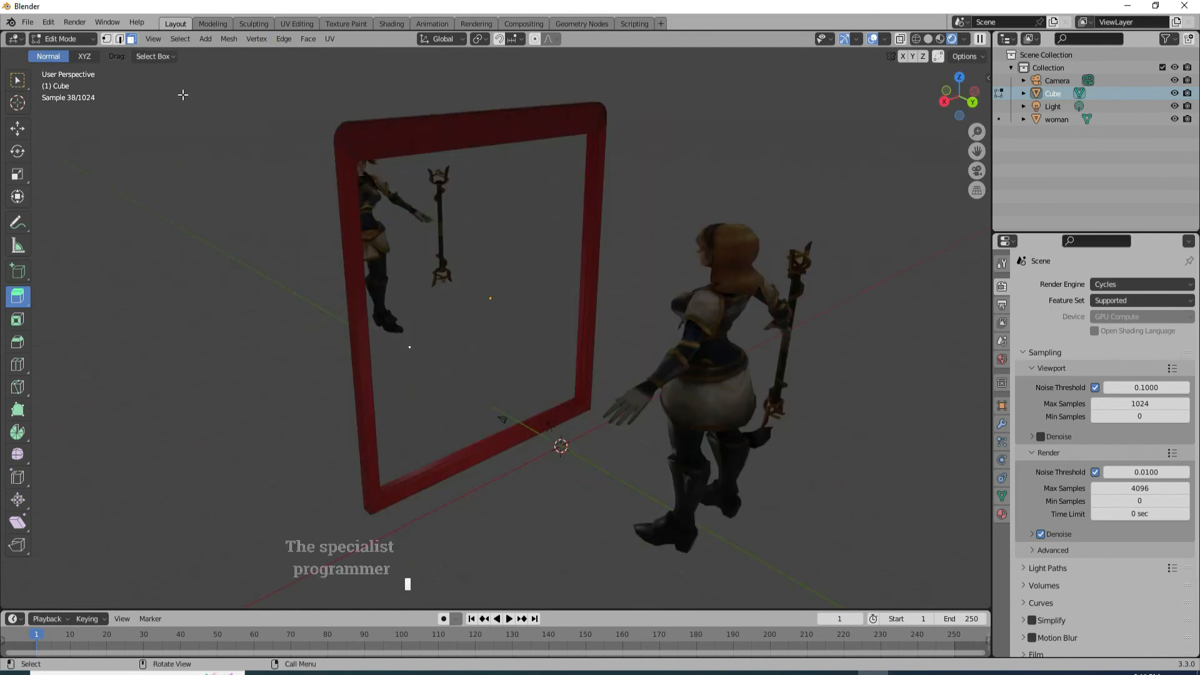
pyautogui.click(63, 39)
pyautogui.click(60, 53)
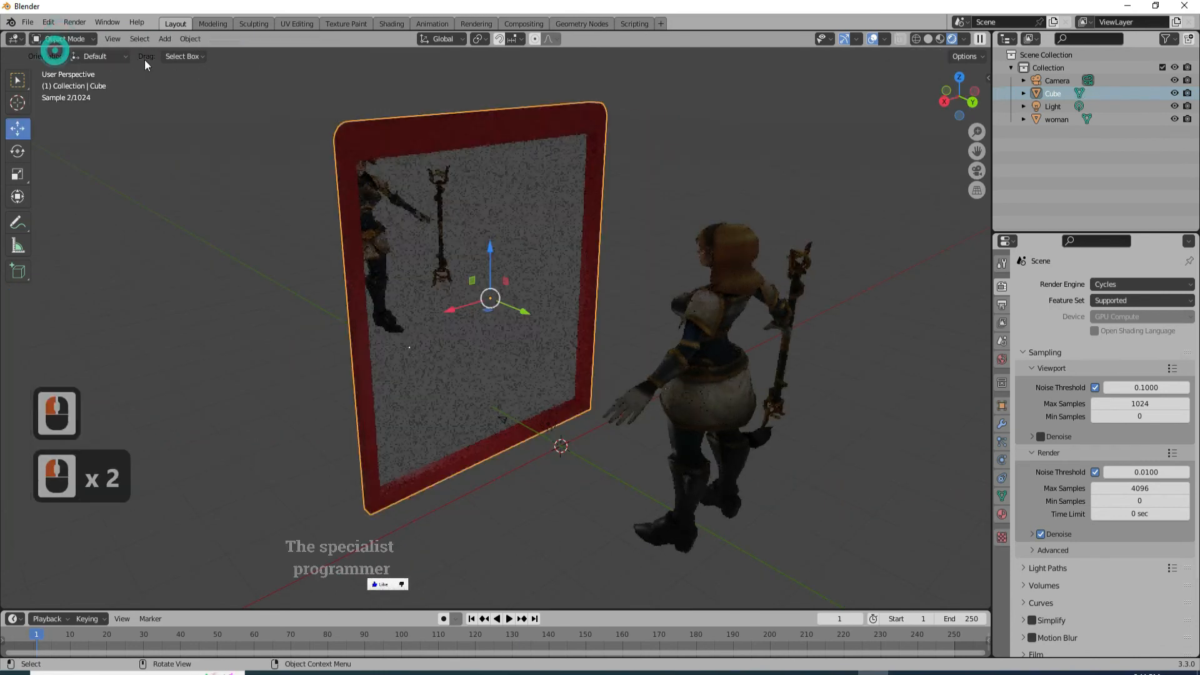
pyautogui.click(165, 39)
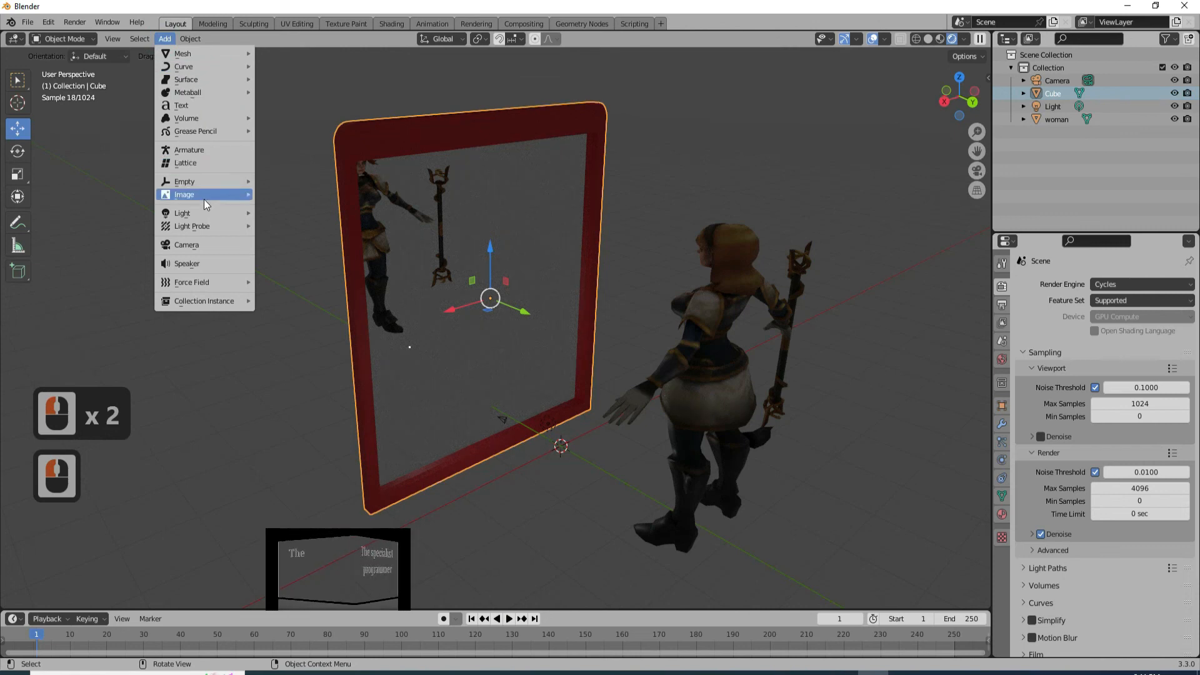
pyautogui.moveTo(207, 214)
pyautogui.click(278, 227)
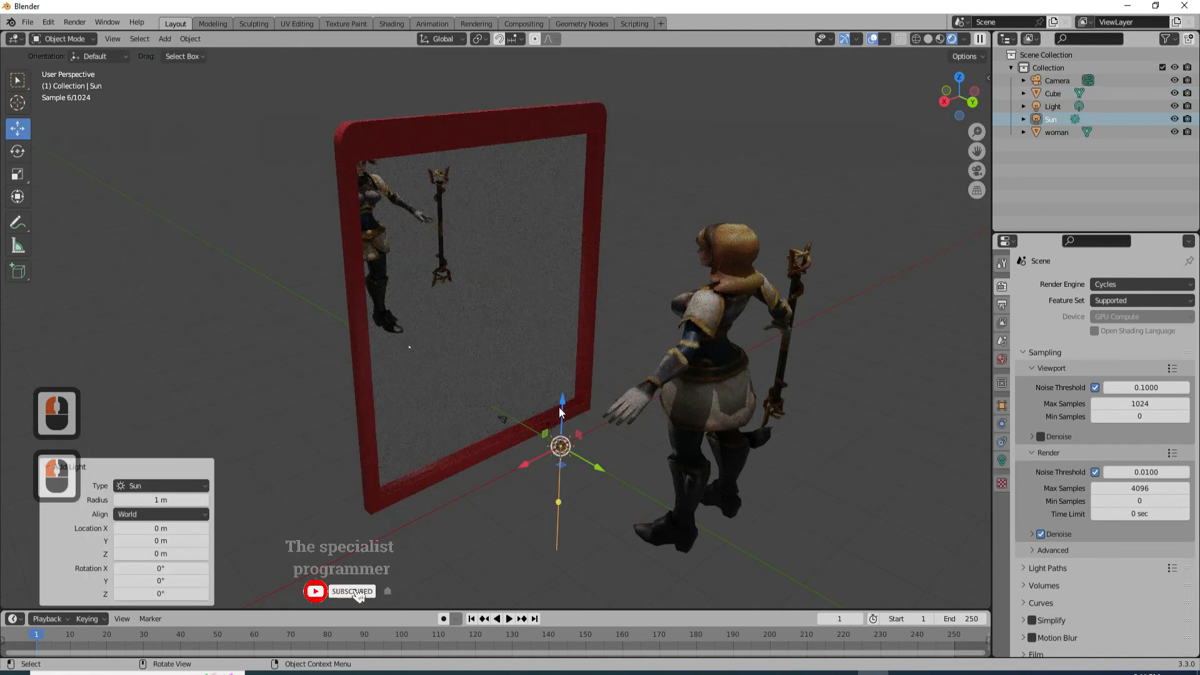
# Step: Set the Sun light's strength to 5 and raise it about 13.4 m along the Z axis
pyautogui.click(1003, 458)
pyautogui.click(1131, 371)
pyautogui.write('5')
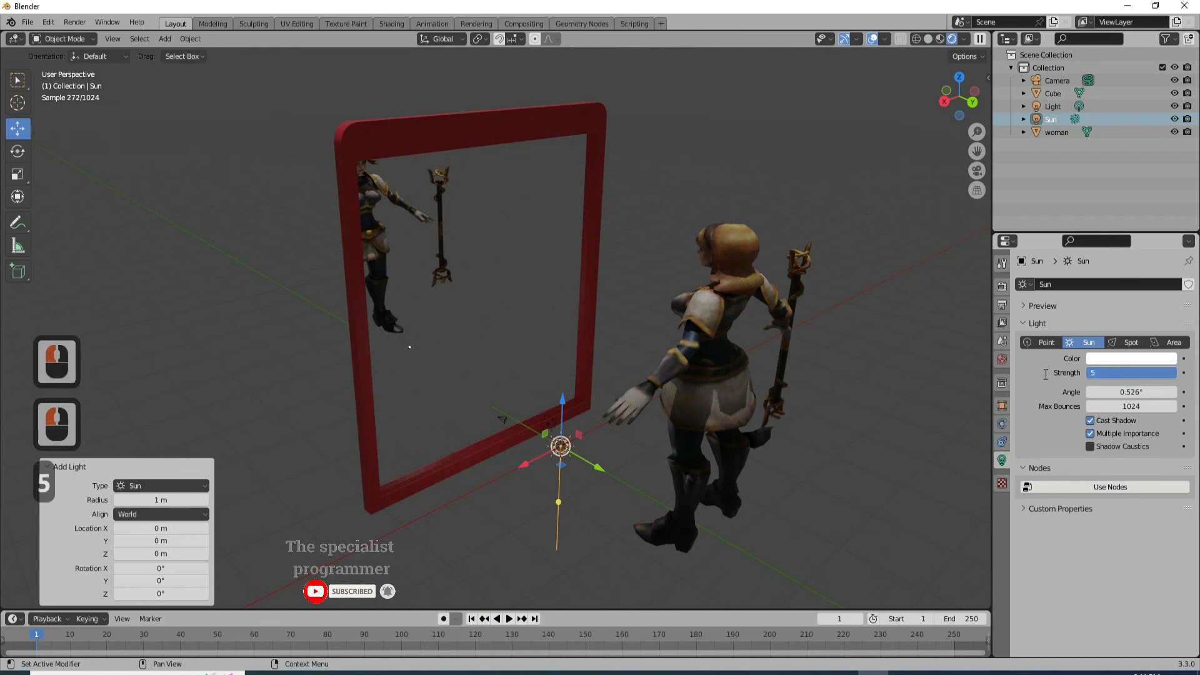
pyautogui.press('Return')
pyautogui.moveTo(958, 100)
pyautogui.mouseDown()
pyautogui.moveTo(943, 89)
pyautogui.moveTo(937, 101)
pyautogui.mouseUp()
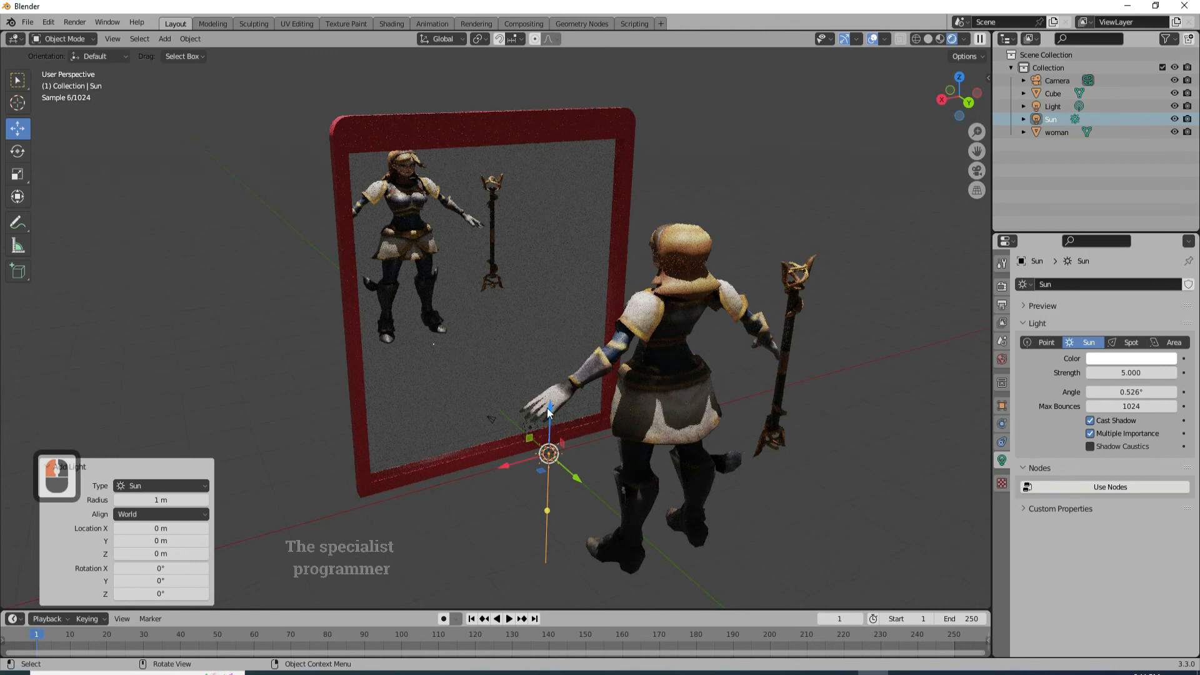
pyautogui.moveTo(550, 412); pyautogui.dragTo(559, 335)
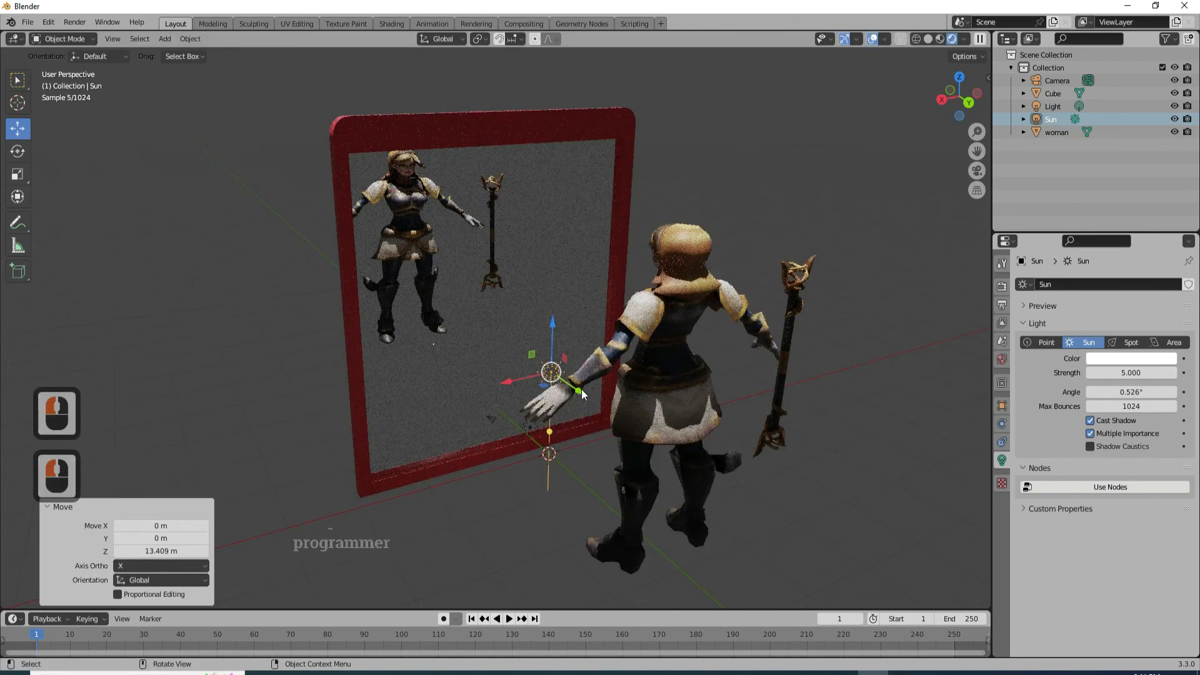